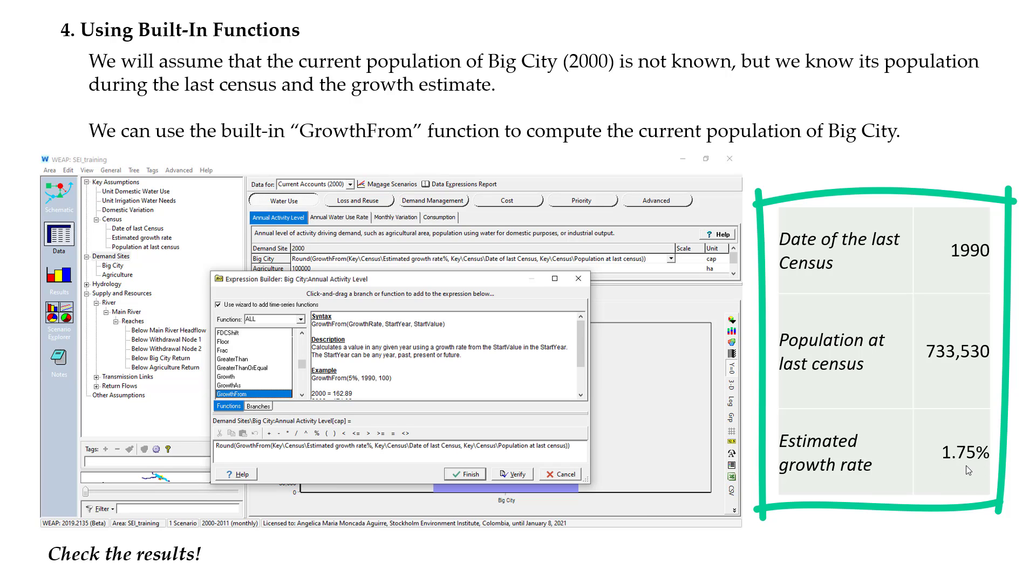
Erase the pen outline and advance to the slide with WEAP's Demand Site Coverage table.
key("e")
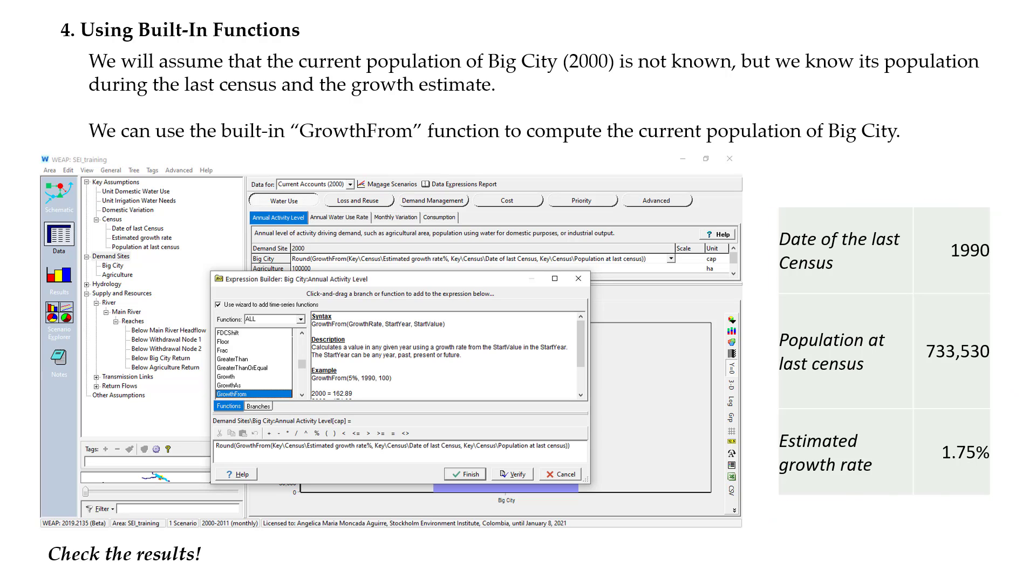
key("Right")
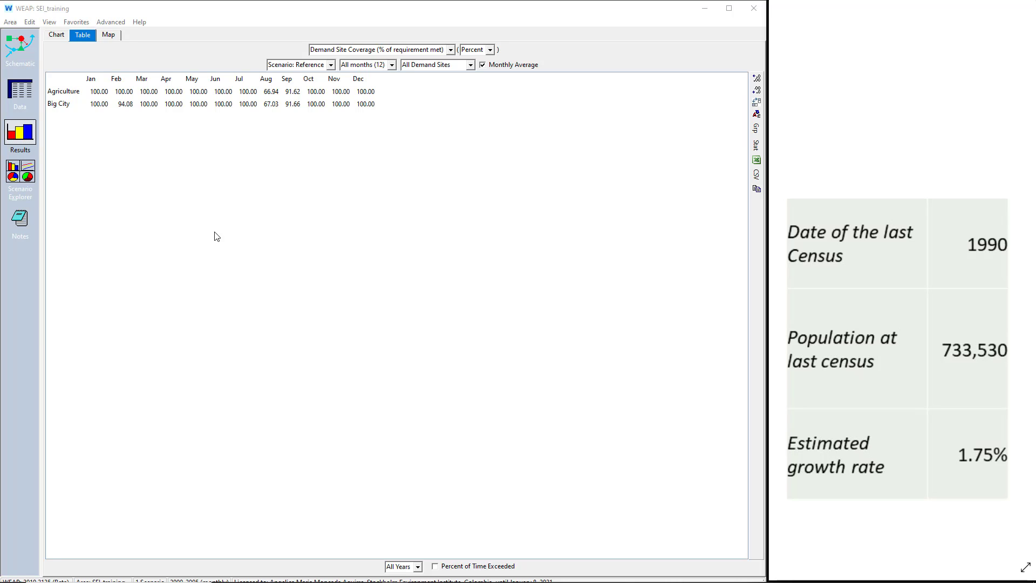
Save a new version of the area with the comment 'Key Assumptions'.
left_click(10, 22)
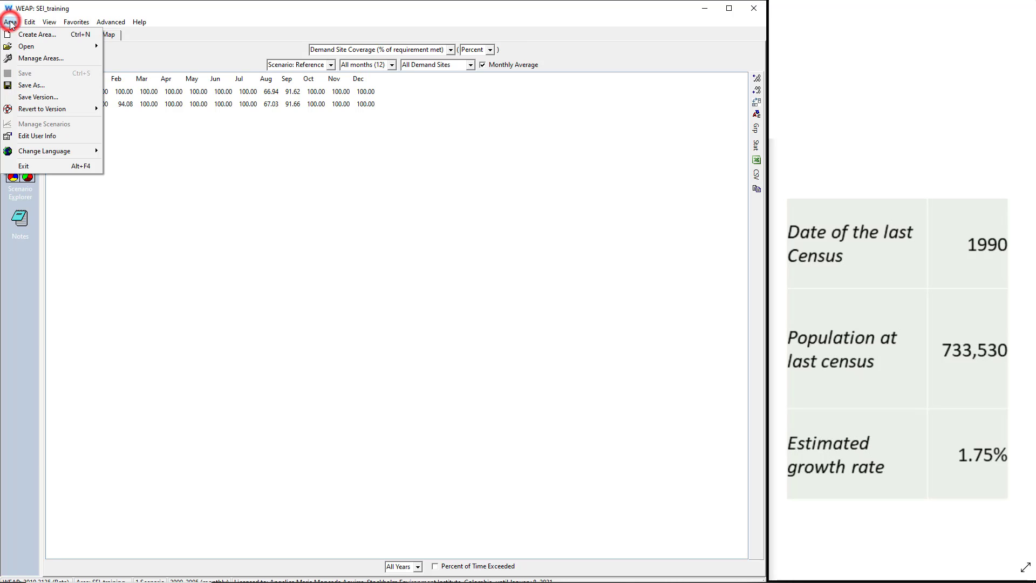
left_click(33, 97)
type("Key Assumptions")
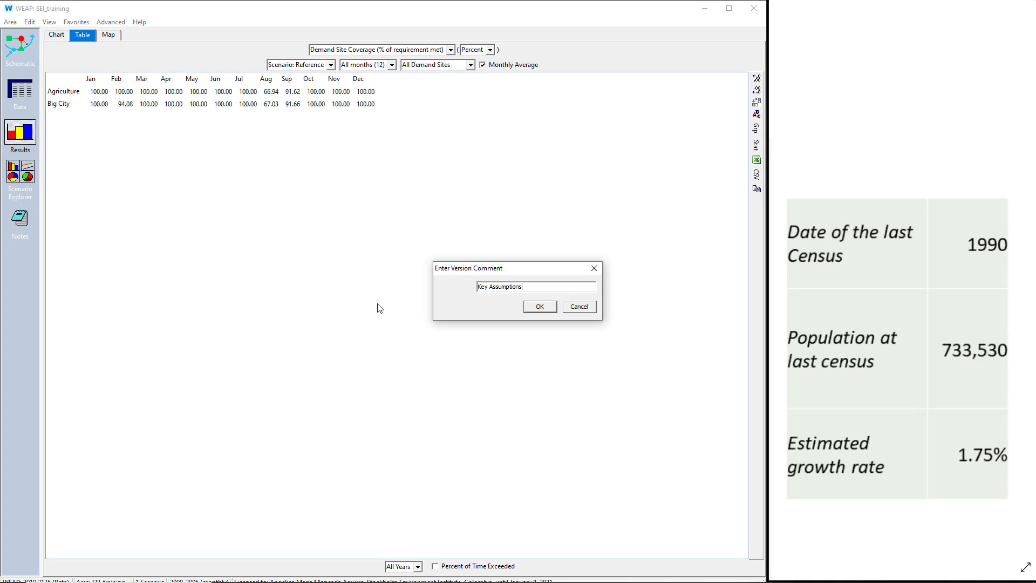
key("Return")
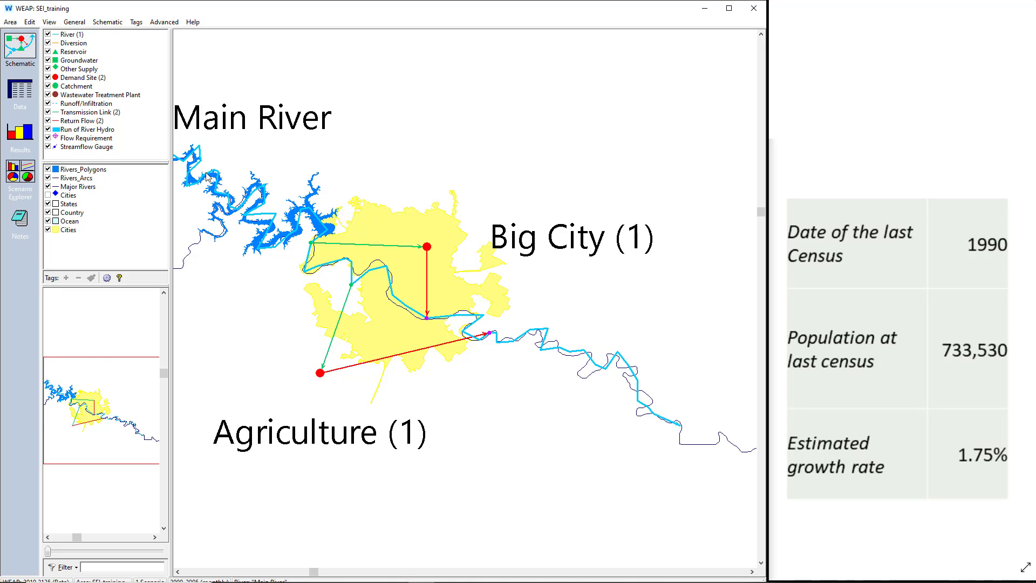
In Data view, show the Annual Water Use Rate and then the Monthly Variation data.
left_click(37, 95)
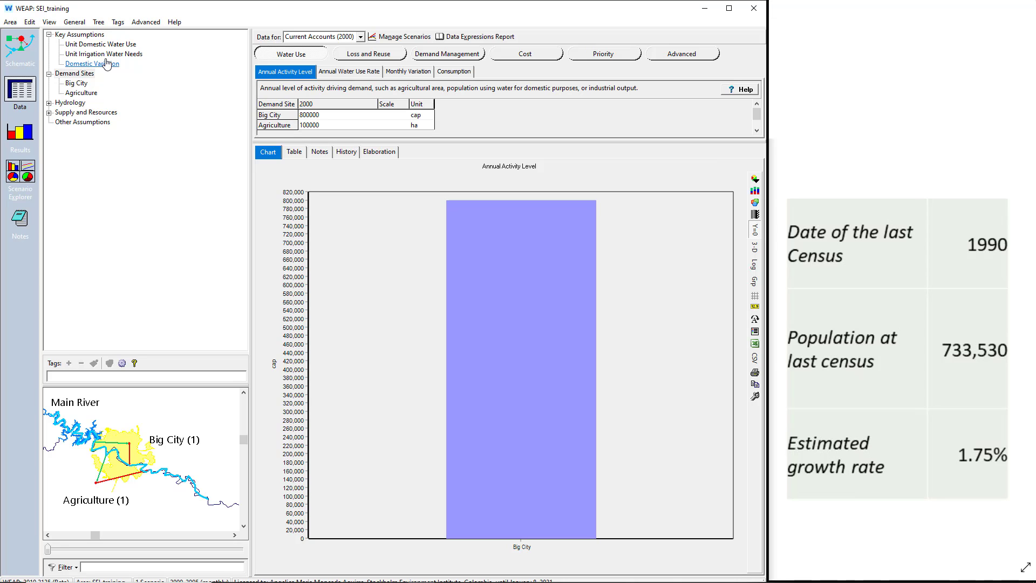
left_click(345, 72)
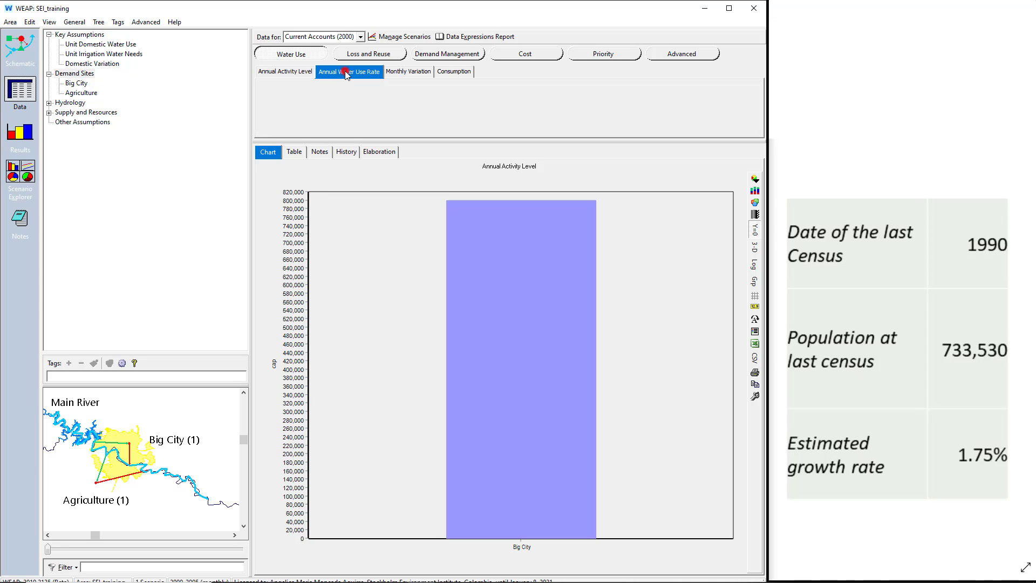
left_click(415, 72)
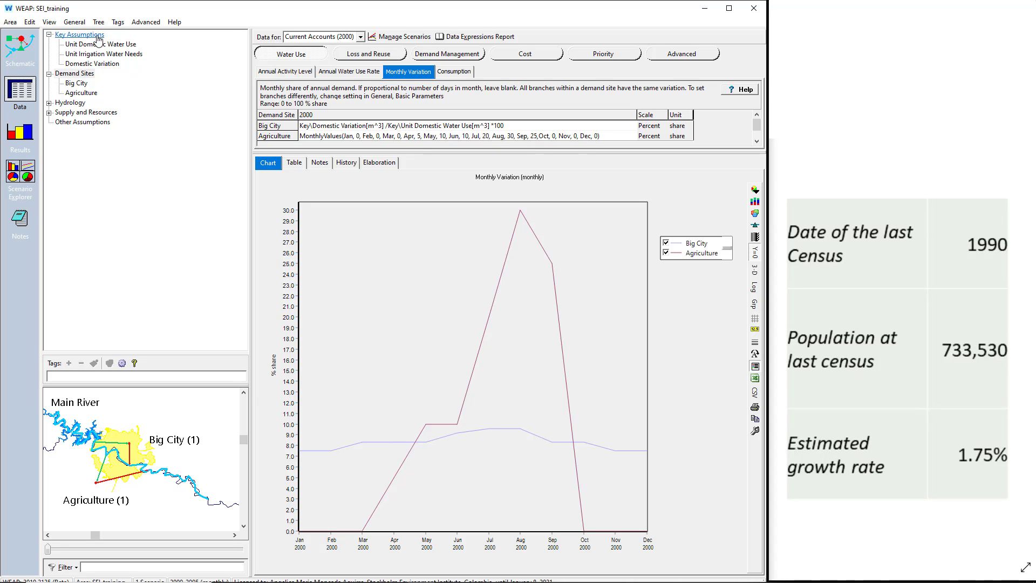
Add a Key Assumptions branch named 'Date of the last census'.
right_click(100, 36)
left_click(109, 43)
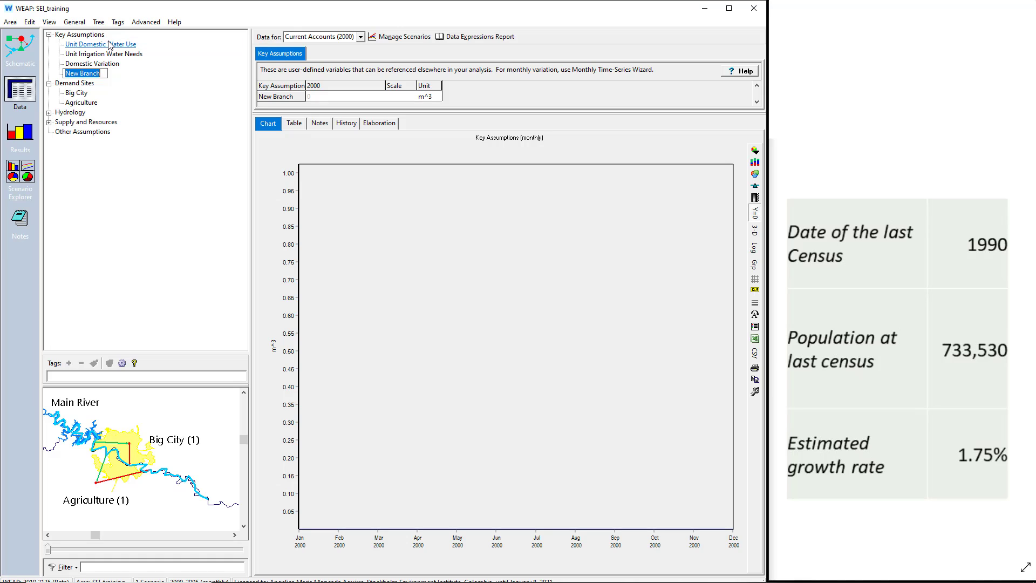
type("Date of the last")
key("Return")
type("census")
key("Return")
Add two more Key Assumptions branches: 'Population at last census' and 'Estimated growth rate'.
right_click(110, 45)
left_click(109, 44)
type("Population at last")
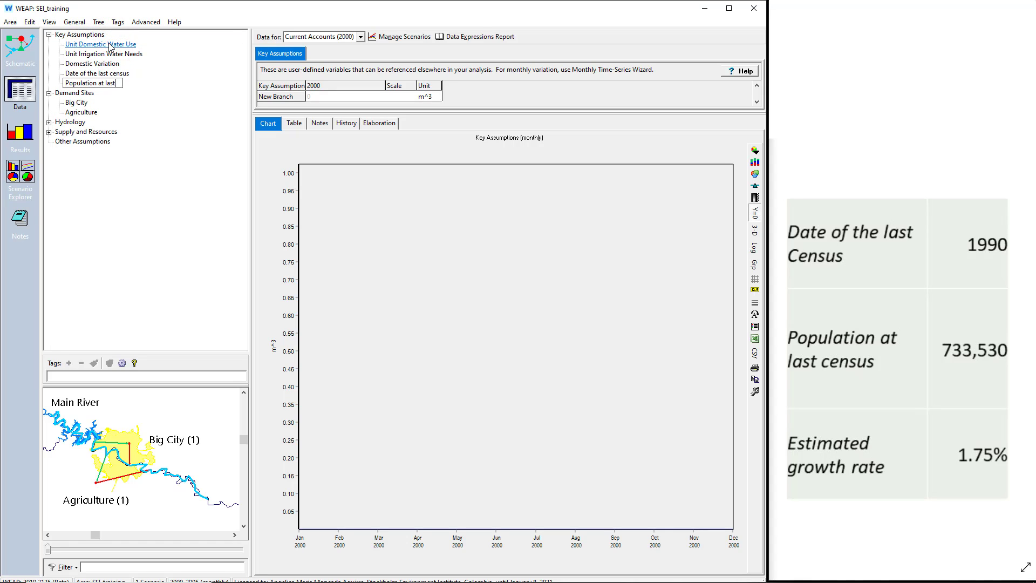
type(" census")
key("Return")
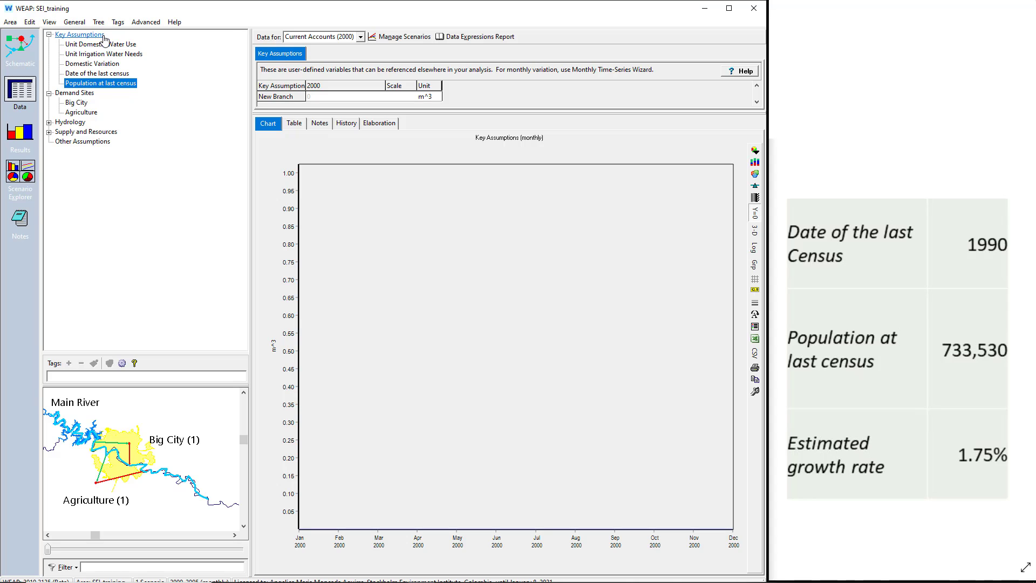
right_click(109, 45)
left_click(110, 44)
type("Estimated growth rat")
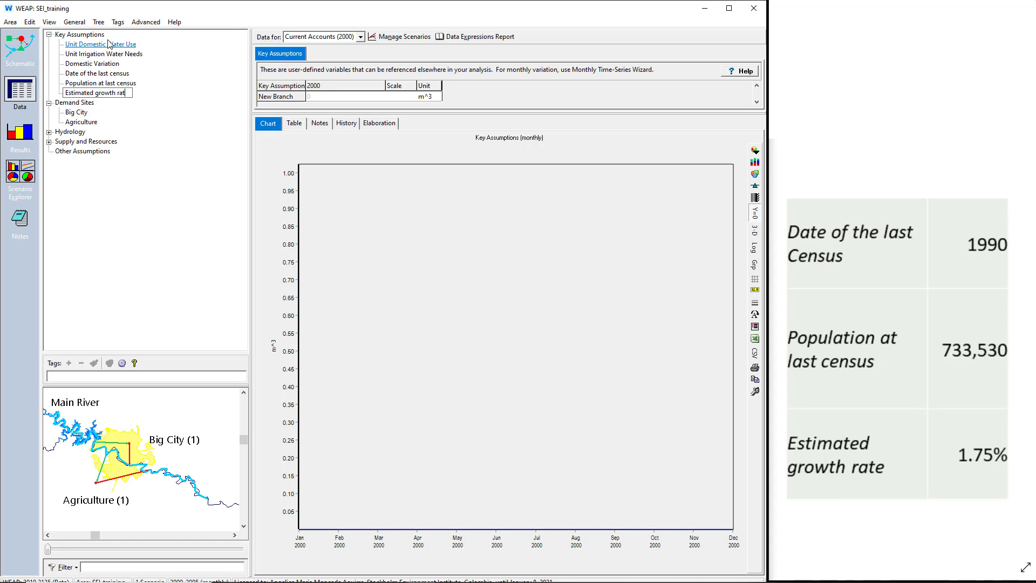
type("e")
key("Return")
Enter the values 1990, 733530 and 1.75 for the three key assumptions.
left_click(98, 35)
left_click(363, 127)
type("1990")
left_click(377, 138)
type("733530")
key("Return")
left_click(378, 145)
type("1.75")
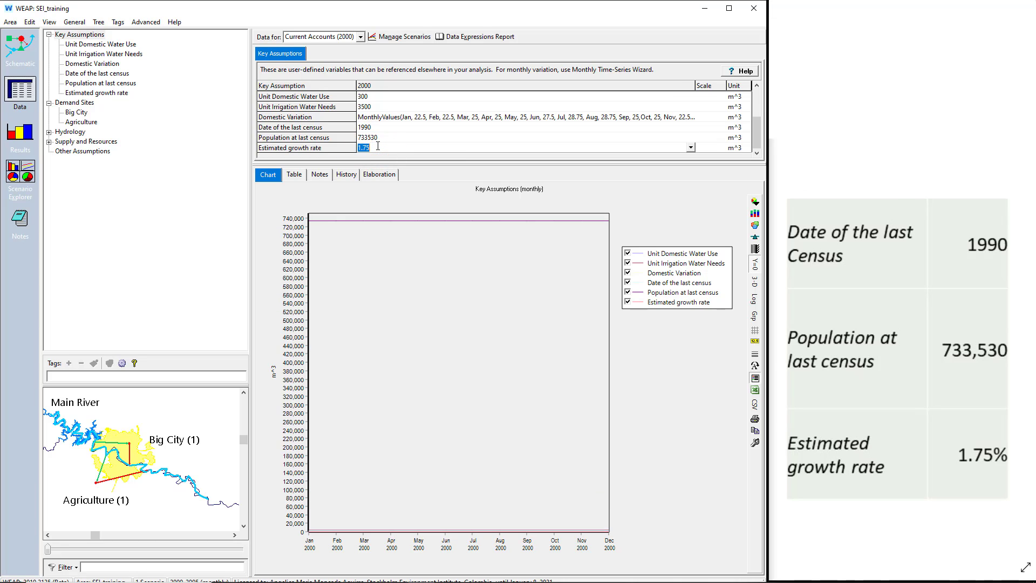
key("Return")
Set units: No Unit for census date, People for population, No Unit for growth rate.
left_click(745, 127)
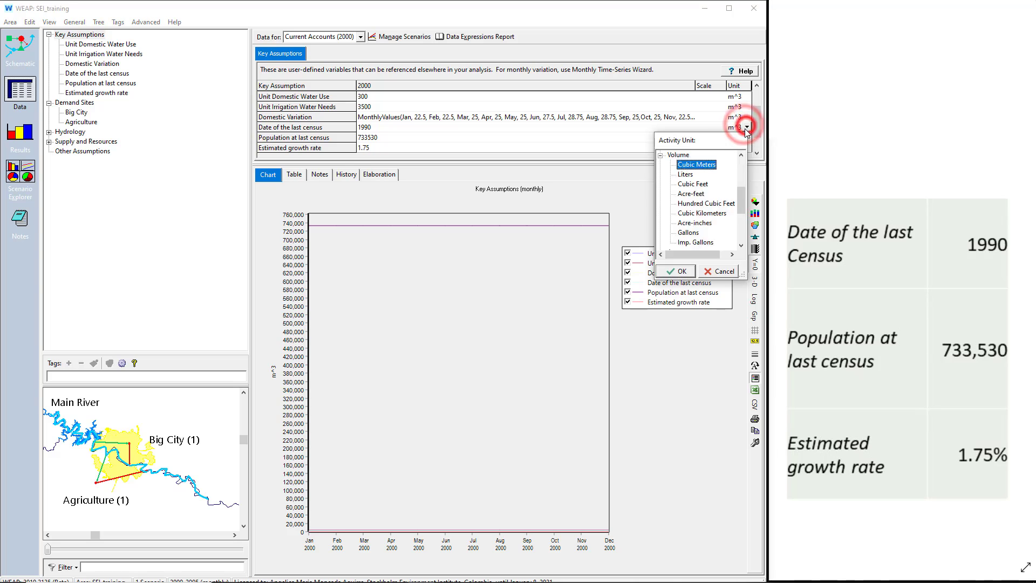
left_click(678, 164)
left_click(747, 137)
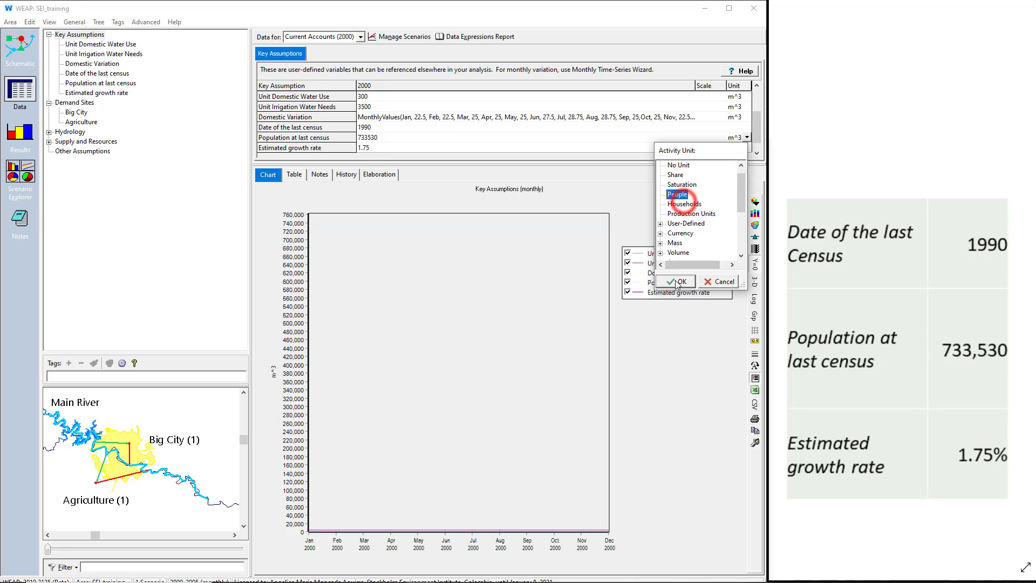
left_click(677, 203)
left_click(747, 148)
left_click(679, 185)
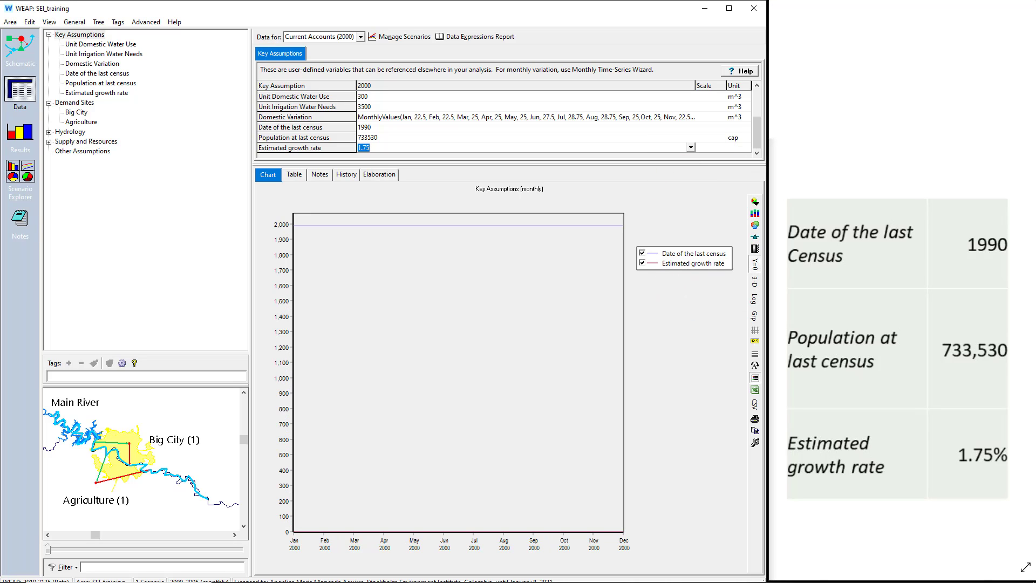
Open the Expression Builder for Big City's 2000 annual activity level and delete its 800000 value.
left_click(86, 102)
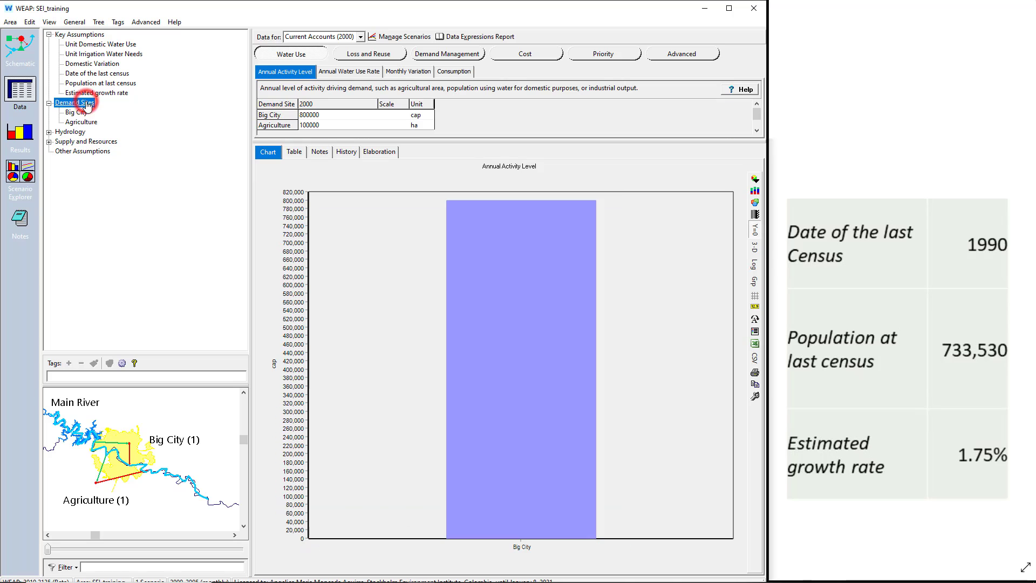
left_click(274, 114)
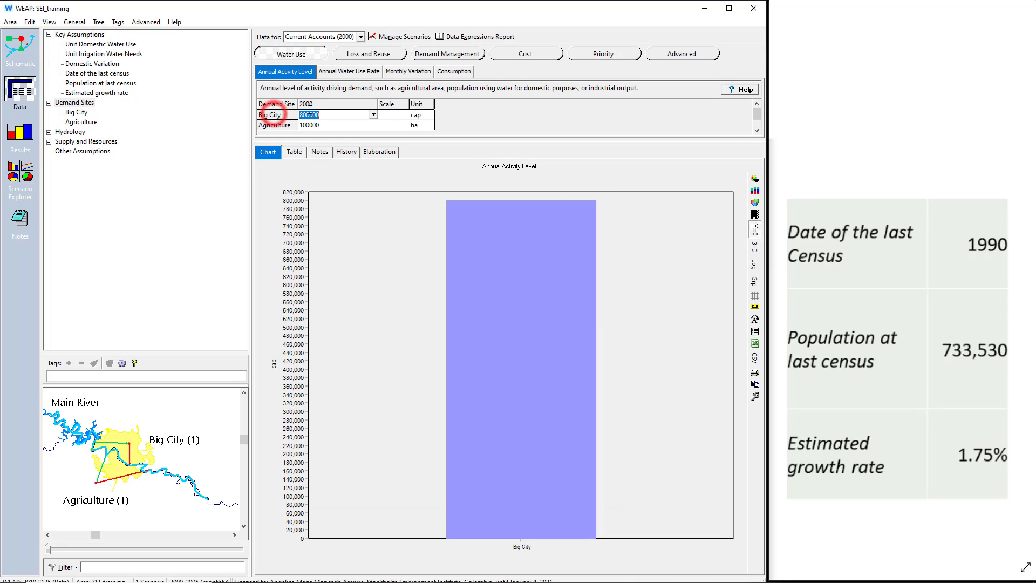
left_click(295, 55)
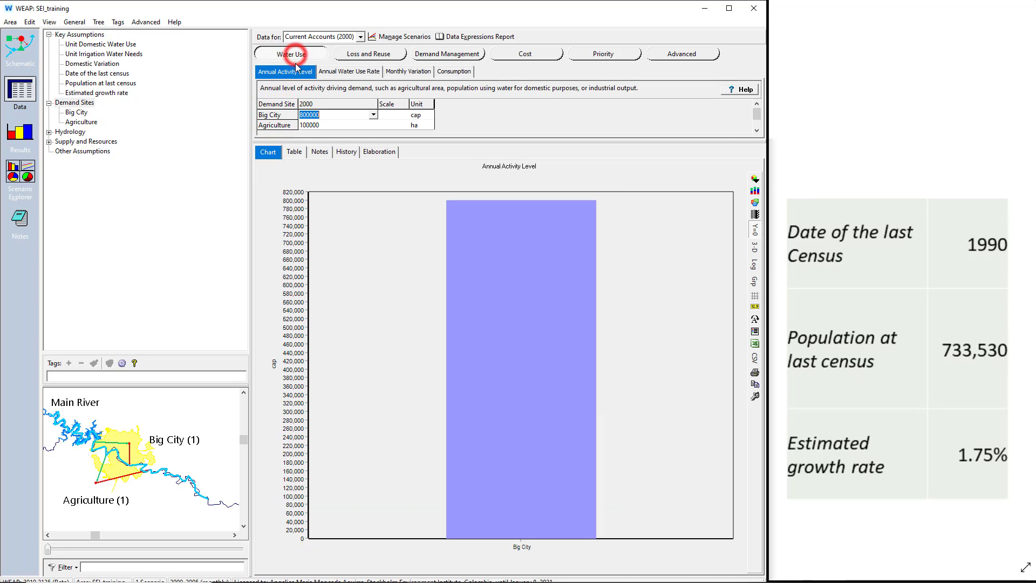
left_click(333, 117)
left_click(372, 114)
left_click(366, 124)
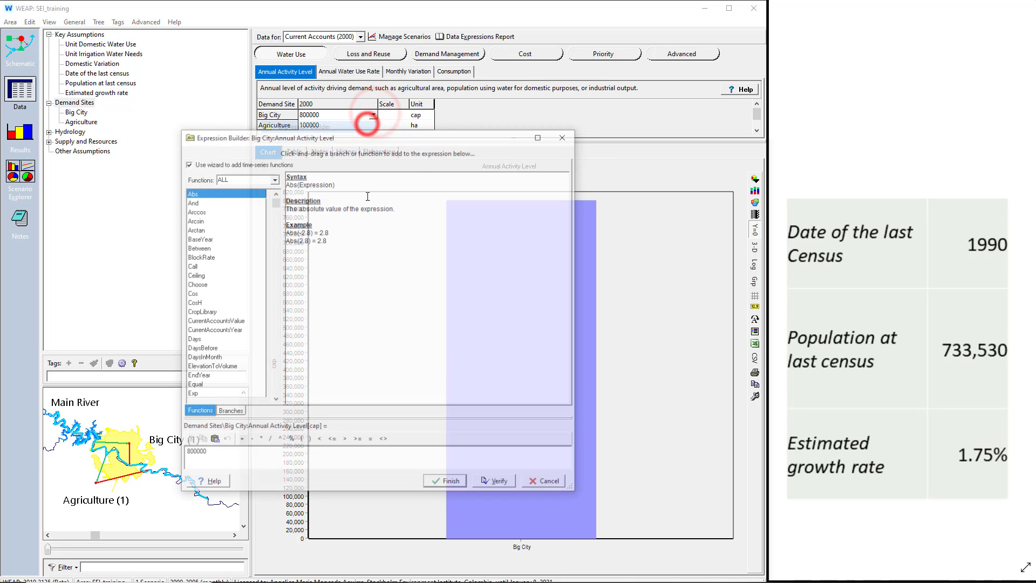
left_click(347, 464)
key("BackSpace")
key("BackSpace")
key("BackSpace")
key("BackSpace")
key("BackSpace")
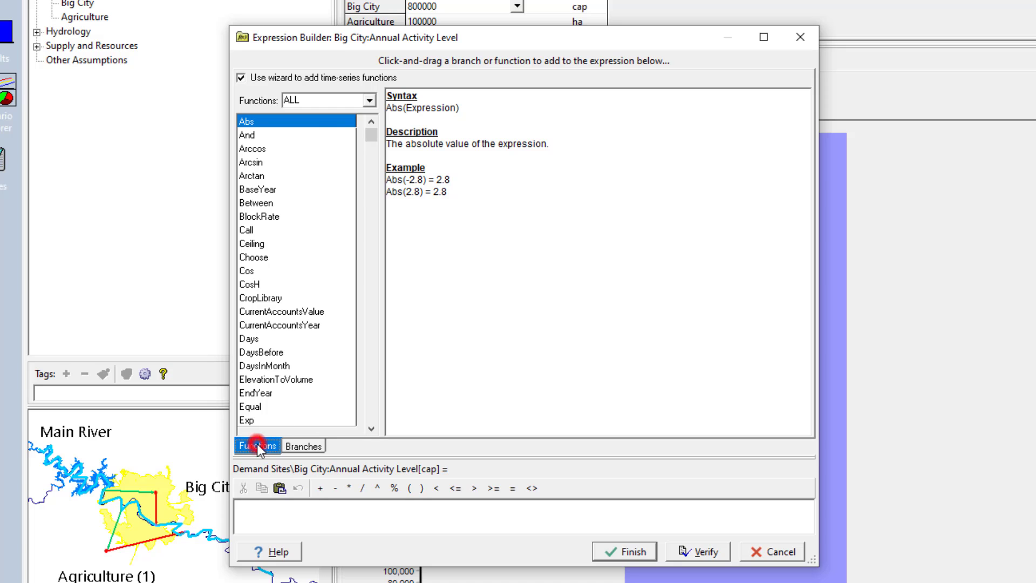
Browse built-in functions like Arccos and CropLibrary, then expand Hydrology, Supply and Key Assumptions branches.
left_click(288, 445)
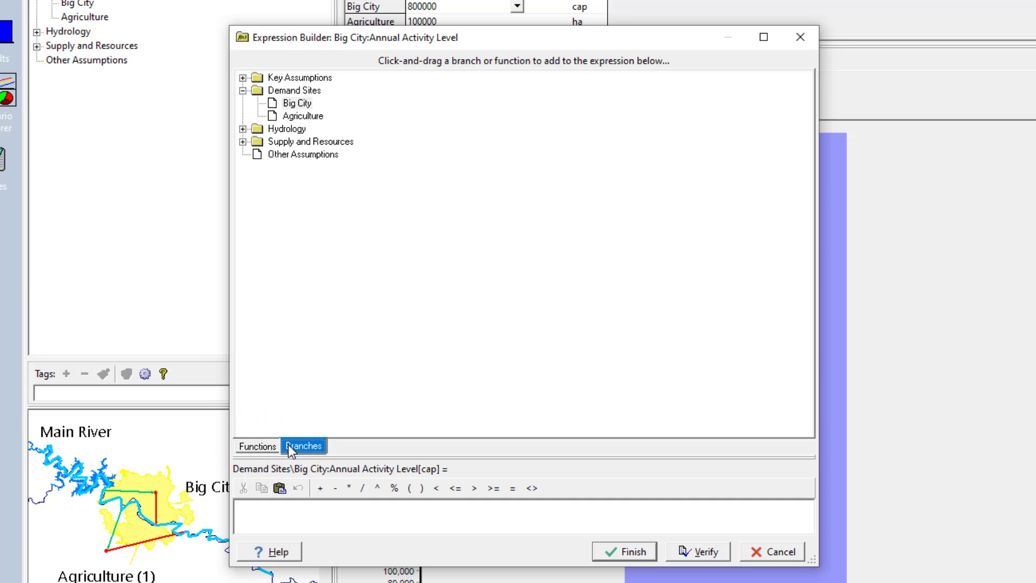
left_click(258, 446)
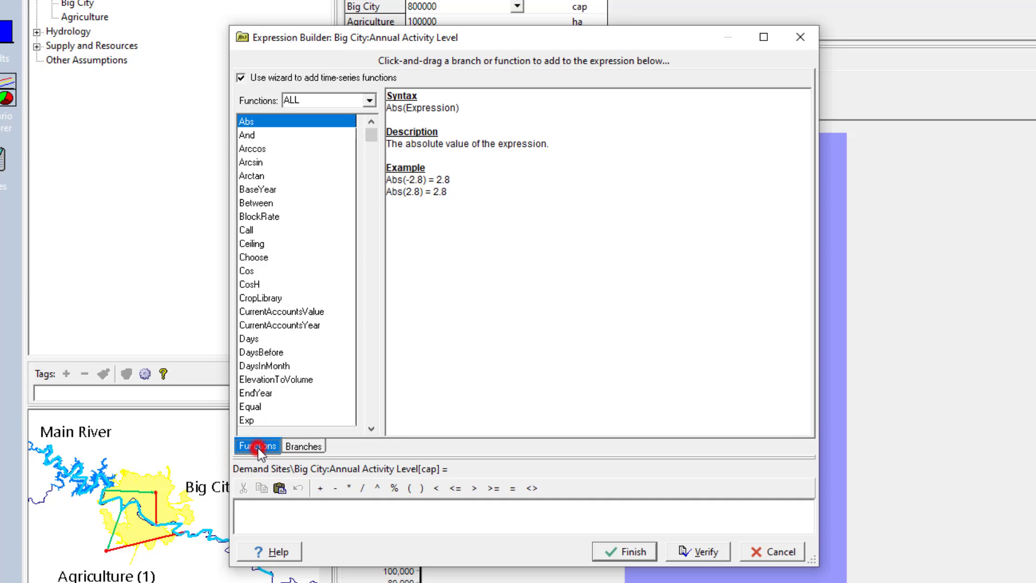
left_click(251, 149)
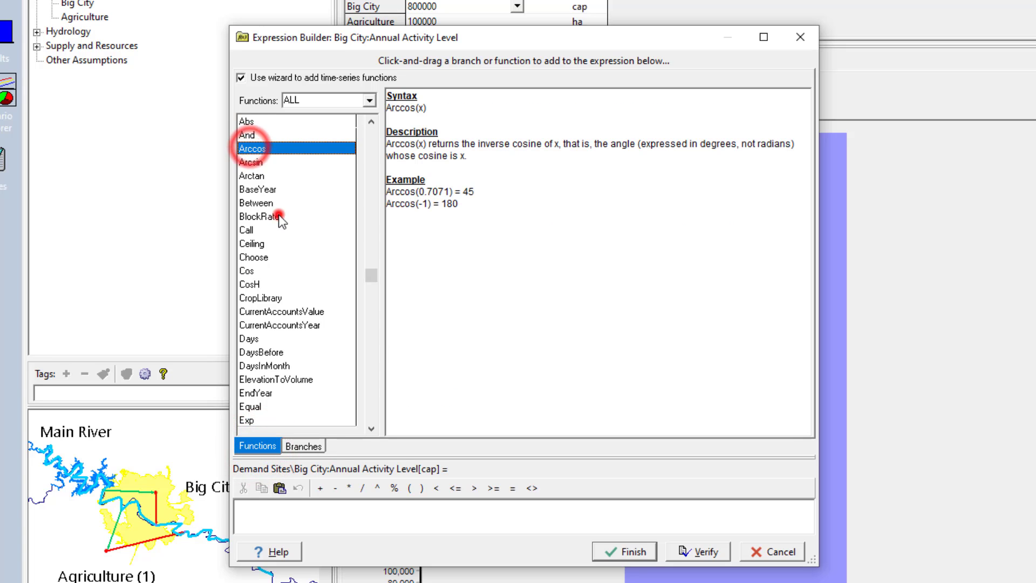
left_click(278, 216)
left_click(277, 297)
key("Down")
key("Down")
key("Down")
key("Down")
key("Down")
key("Down")
key("Down")
key("Down")
key("Down")
key("Down")
key("Down")
key("Down")
key("Down")
key("Down")
key("Down")
key("Down")
key("Down")
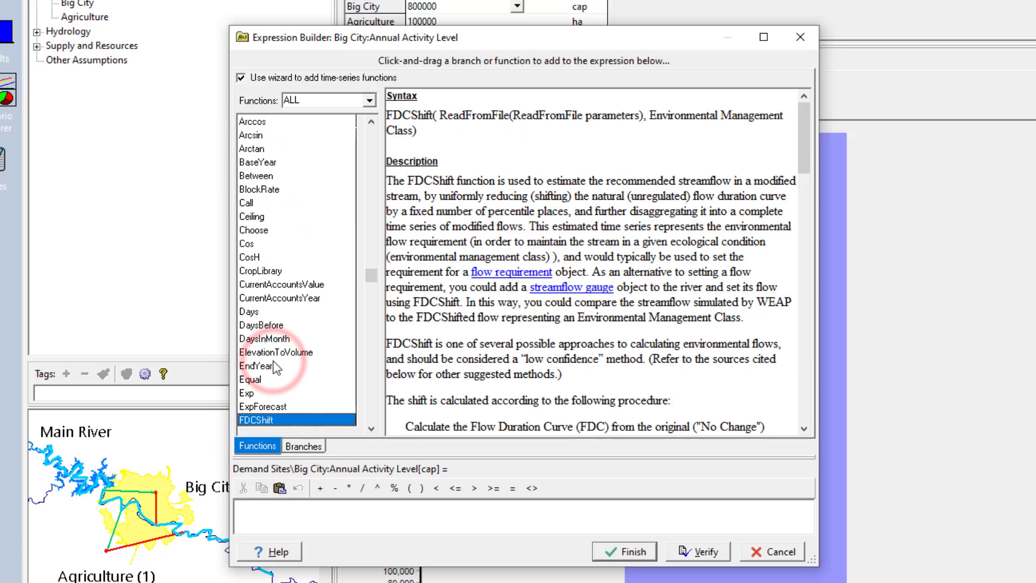
key("Down")
key("Down")
key("Down")
key("Down")
key("Down")
key("Down")
key("Down")
key("Down")
key("Down")
key("Down")
key("Down")
key("Down")
key("Down")
key("Down")
key("Down")
key("Down")
key("Down")
key("Down")
key("Down")
key("Down")
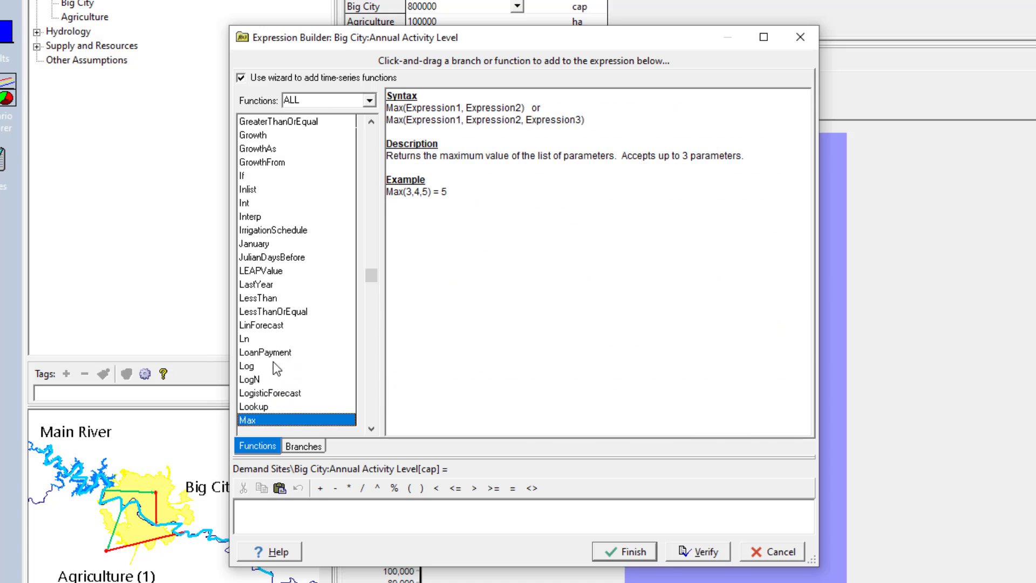
left_click(299, 446)
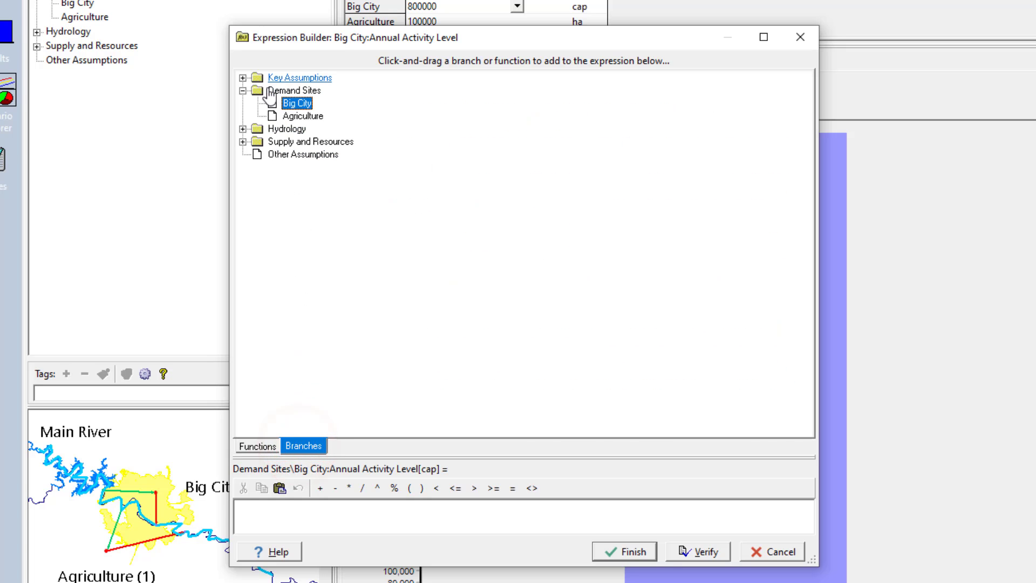
left_click(242, 129)
left_click(242, 167)
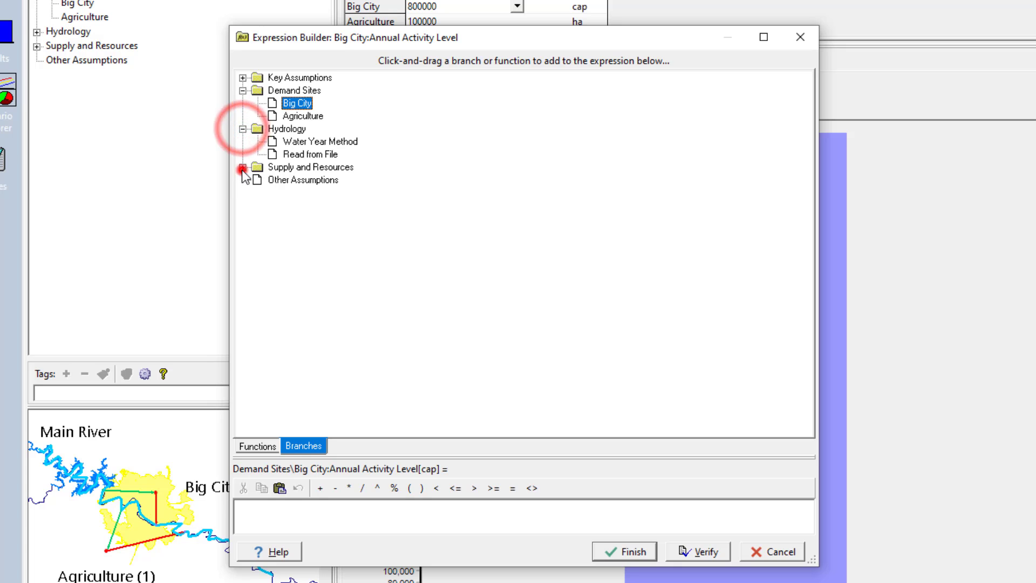
left_click(242, 77)
left_click(258, 447)
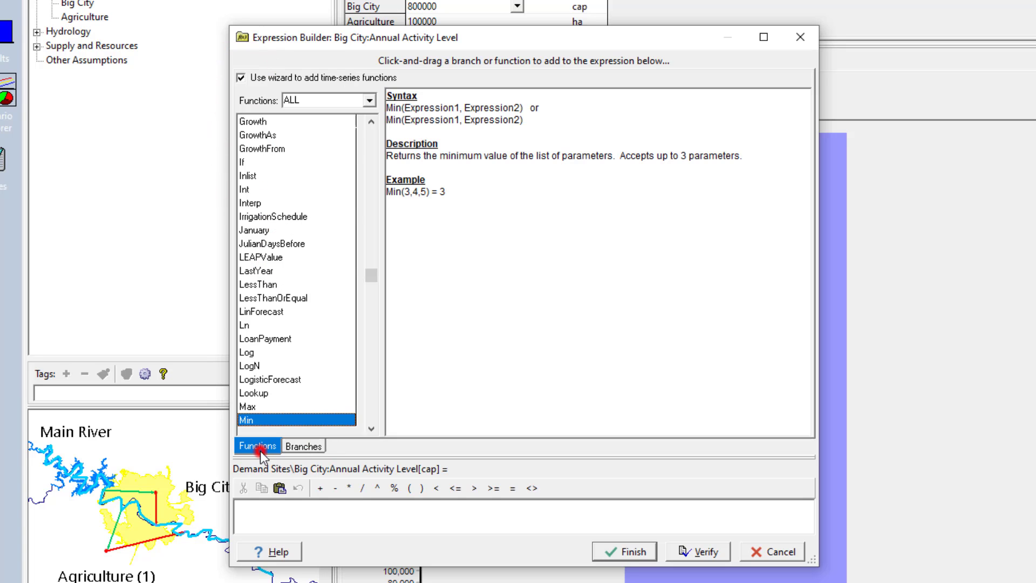
Select GrowthFrom in the Functions list and read its help, including the StartYear argument.
left_click(322, 311)
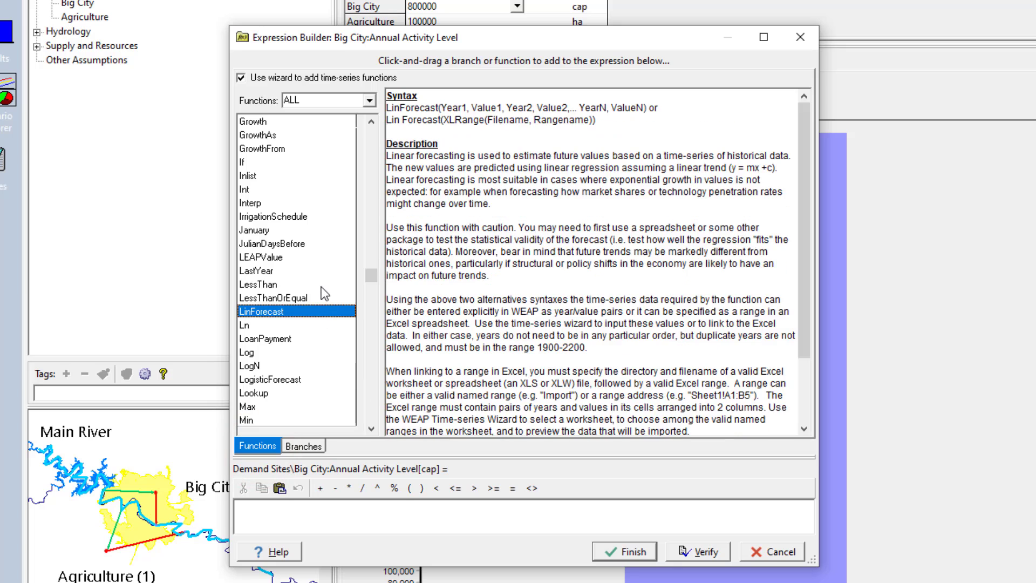
left_click(321, 243)
left_click(295, 174)
left_click(292, 152)
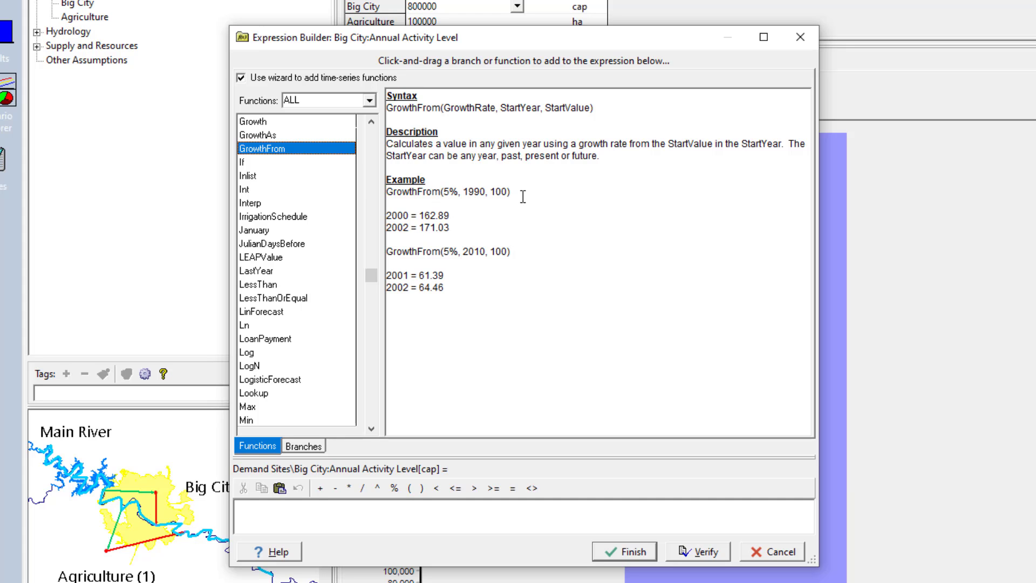
left_click_drag(465, 290, 365, 84)
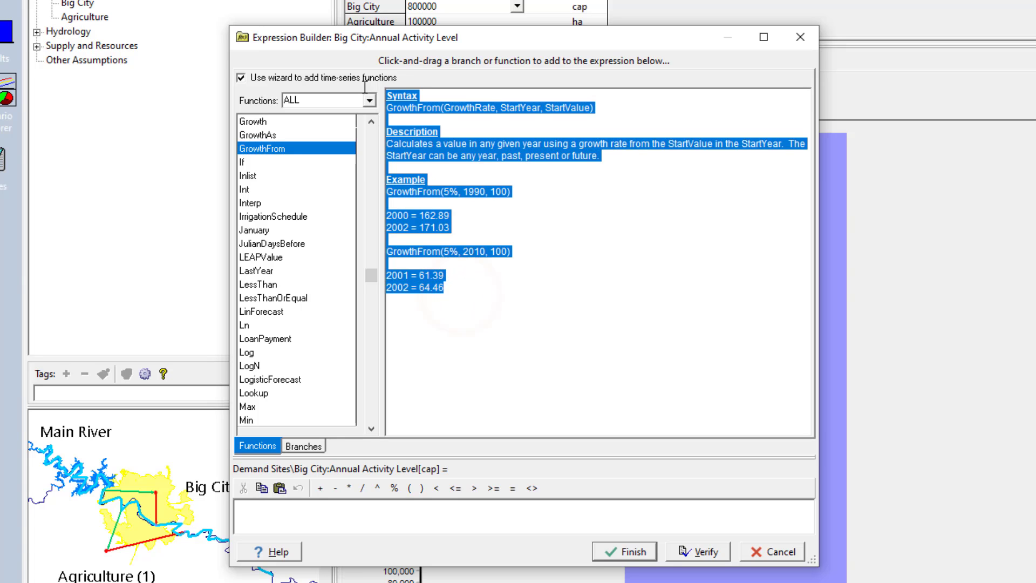
left_click(537, 298)
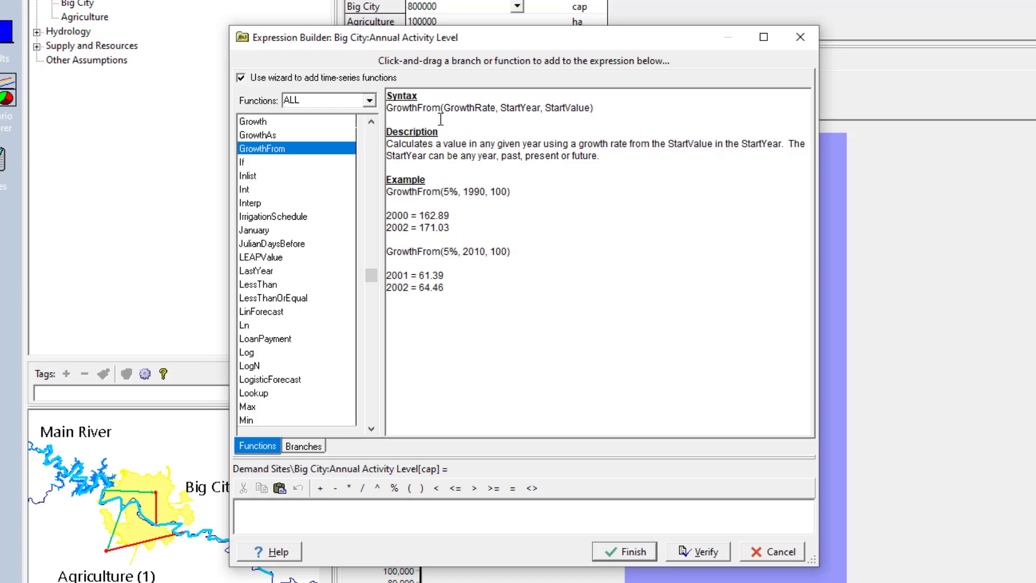
left_click_drag(444, 108, 585, 116)
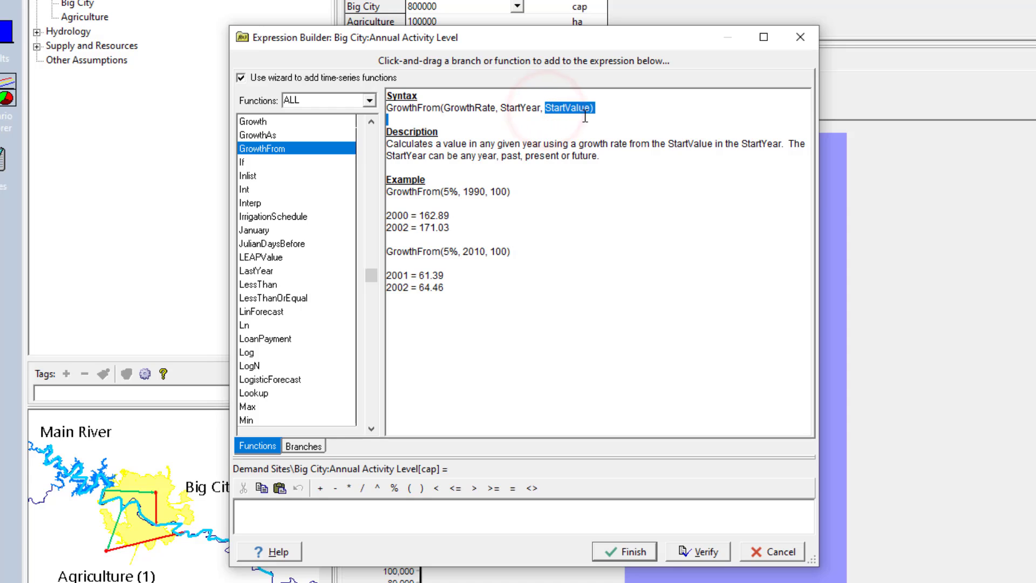
left_click(521, 288)
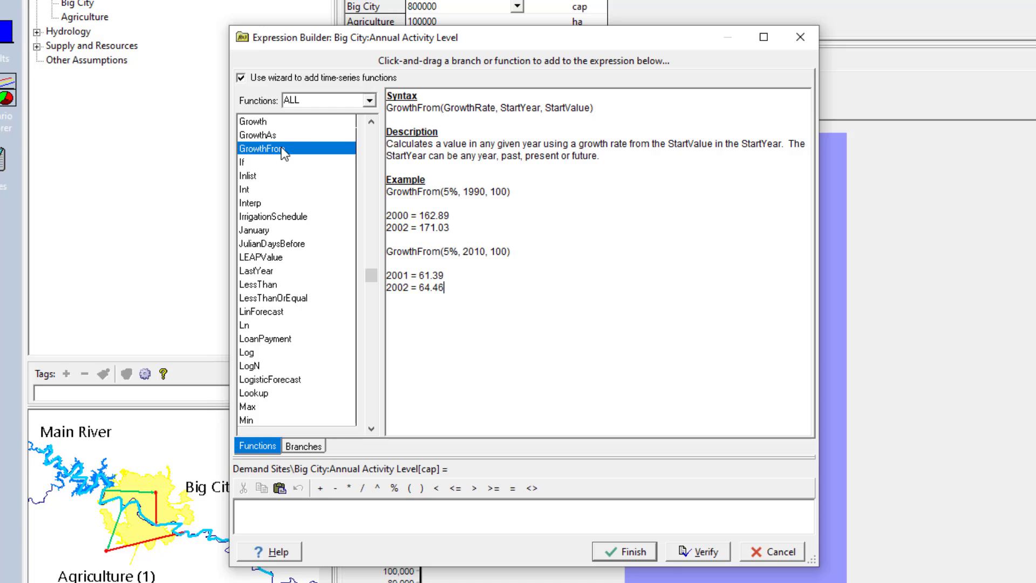
Insert GrowthFrom into the expression with Key\Estimated growth rate as its first argument.
left_click_drag(281, 147, 337, 518)
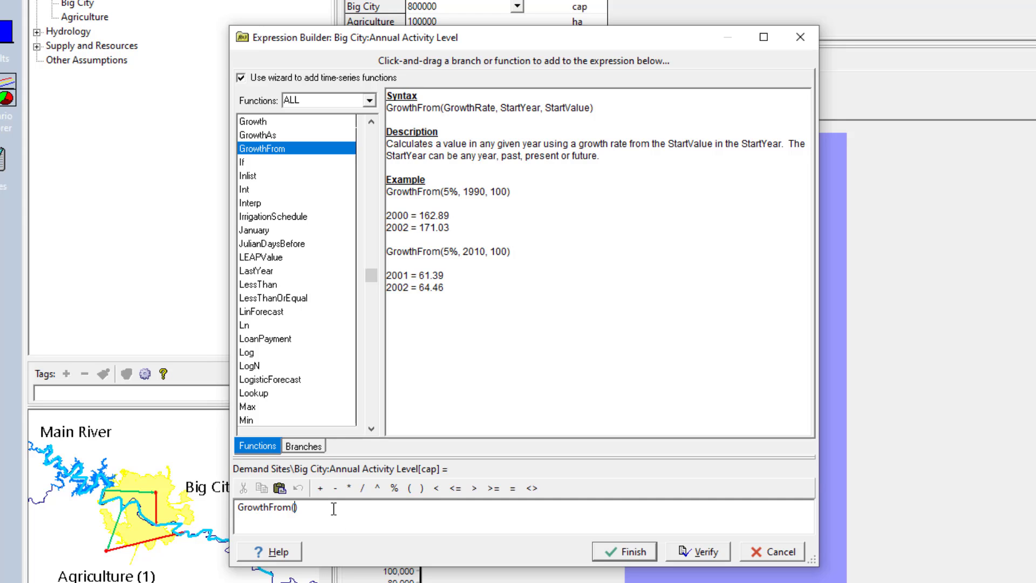
left_click(305, 446)
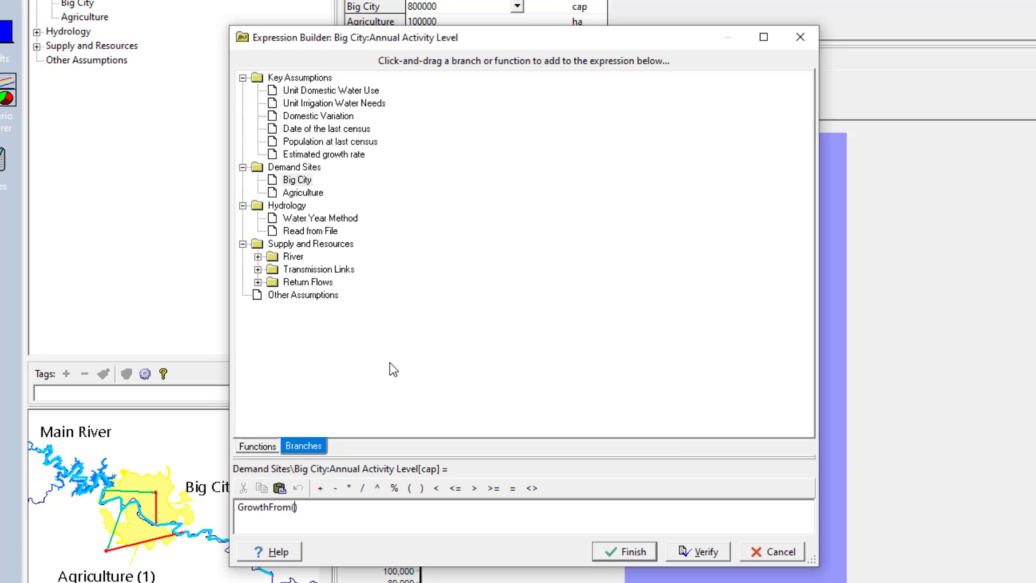
left_click(243, 77)
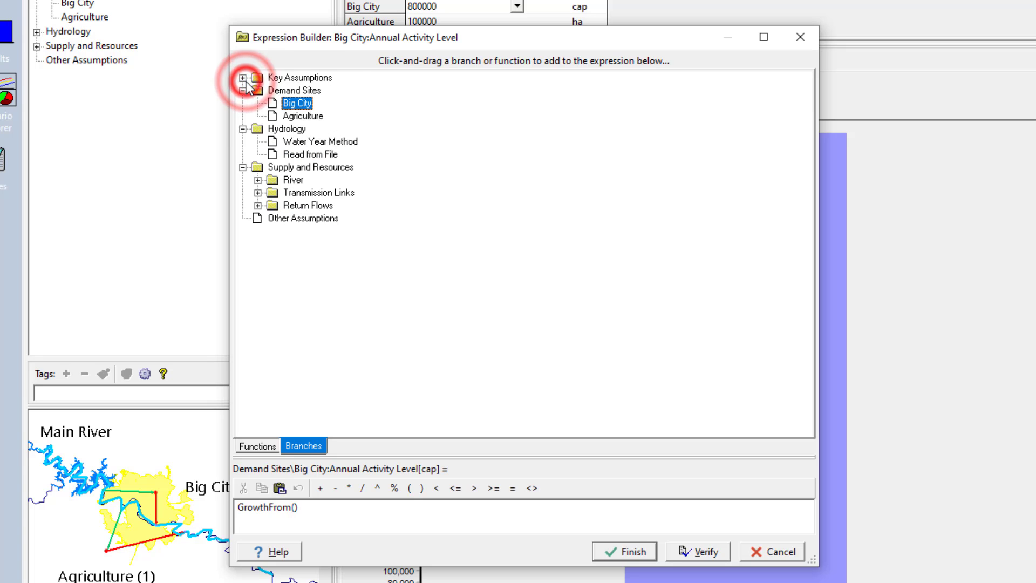
left_click(243, 77)
left_click_drag(309, 157, 298, 510)
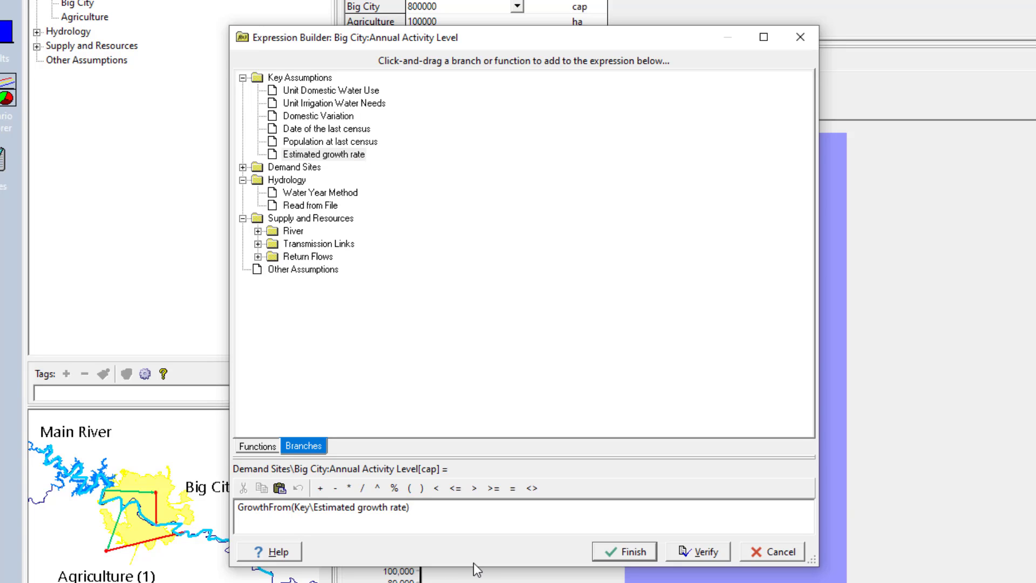
Add Key\Date of the last census as GrowthFrom's start year argument.
left_click(242, 448)
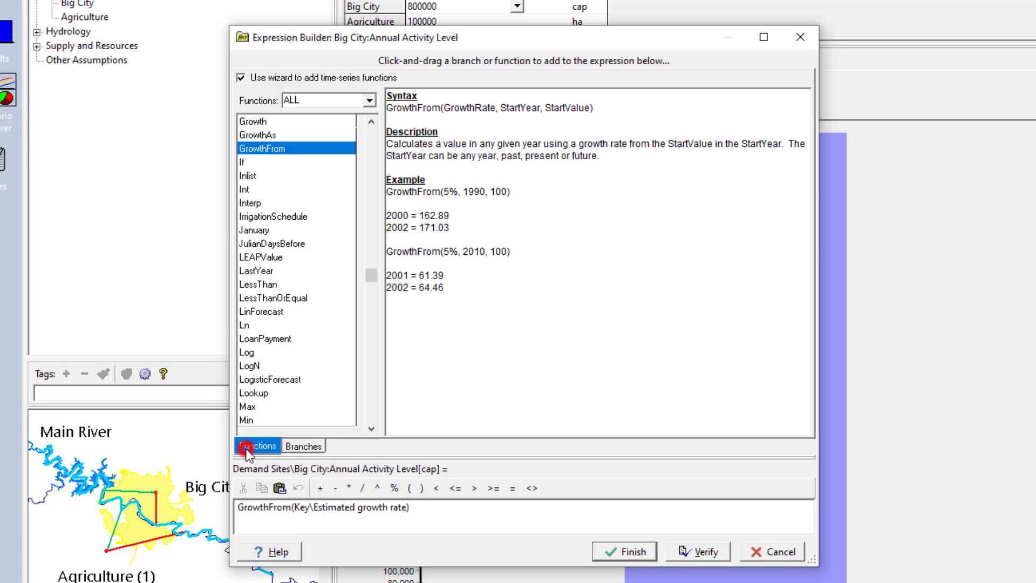
left_click_drag(444, 108, 495, 110)
left_click(495, 109)
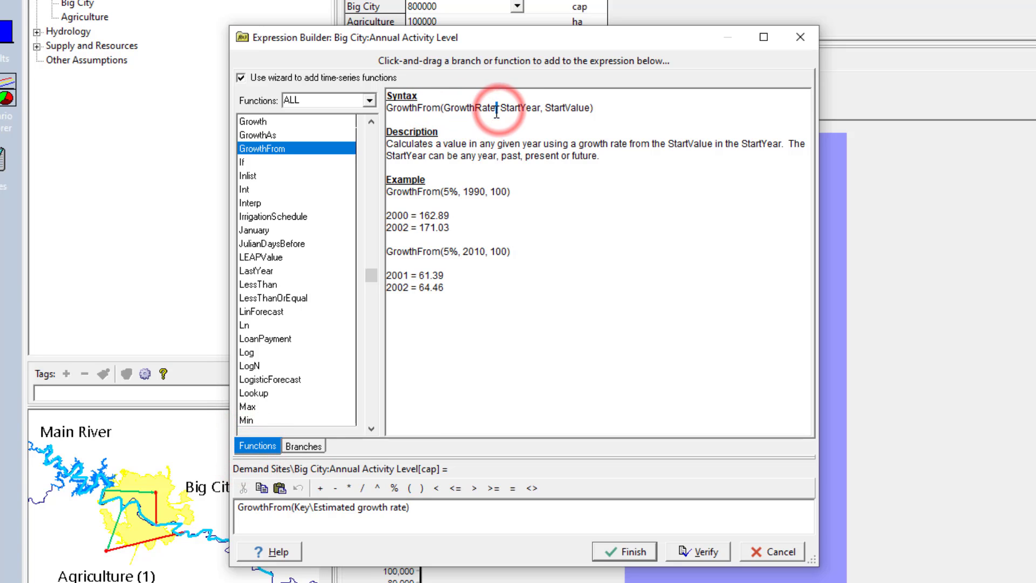
left_click_drag(501, 109, 540, 112)
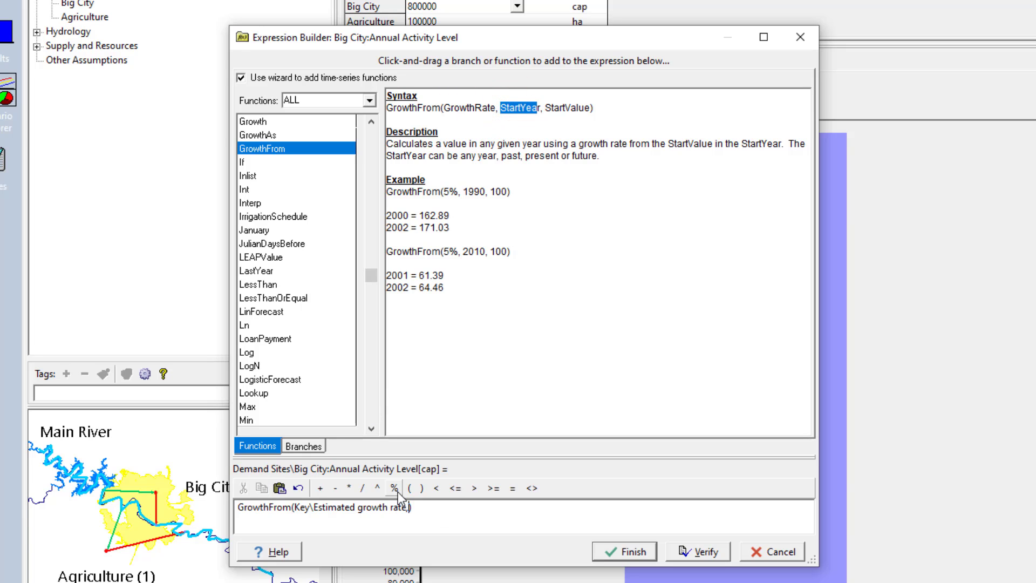
left_click(315, 448)
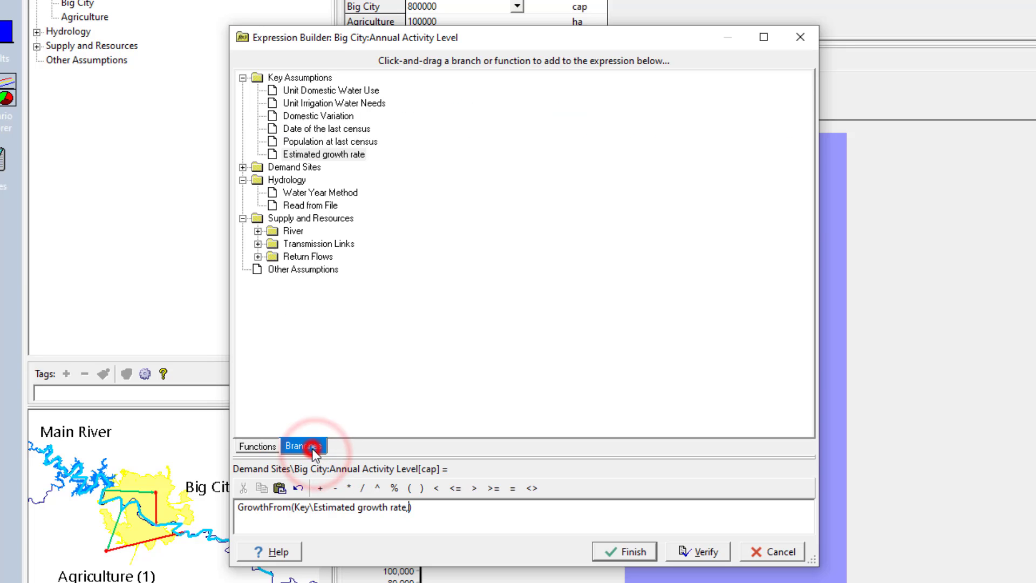
left_click(311, 130)
left_click_drag(312, 130, 416, 515)
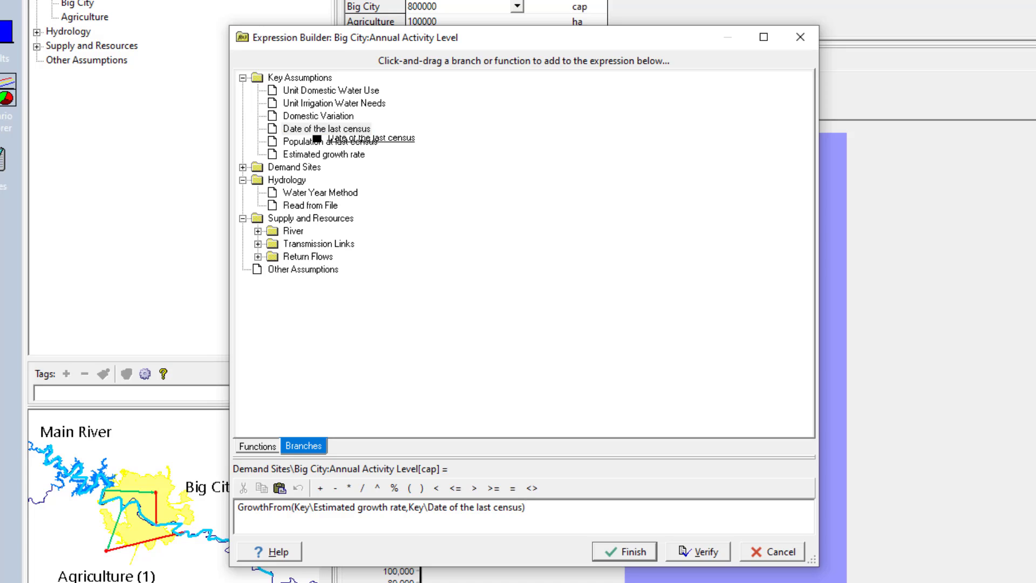
left_click(257, 446)
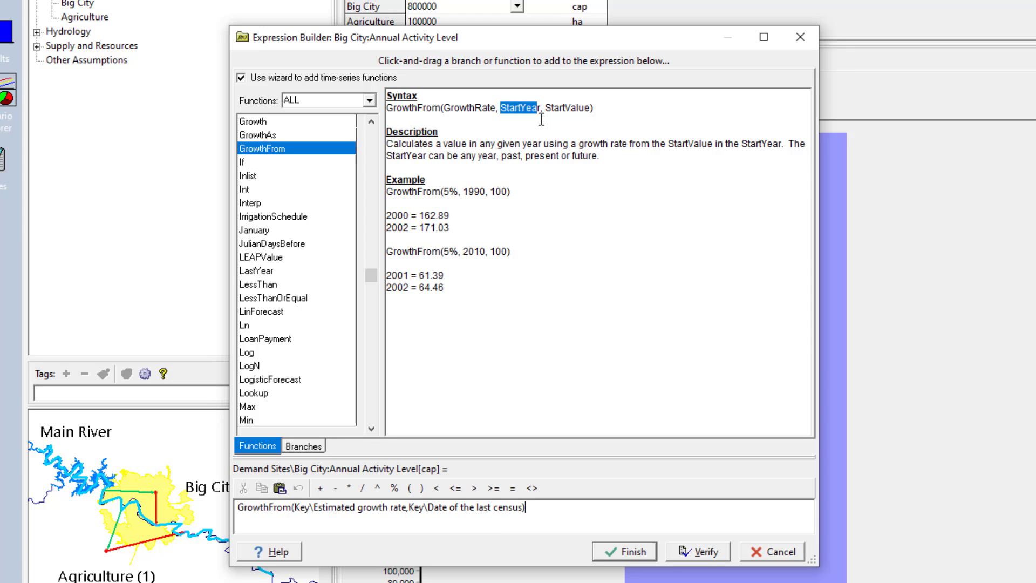
Add a comma and Key\Population at last census as the start value argument.
left_click(539, 107)
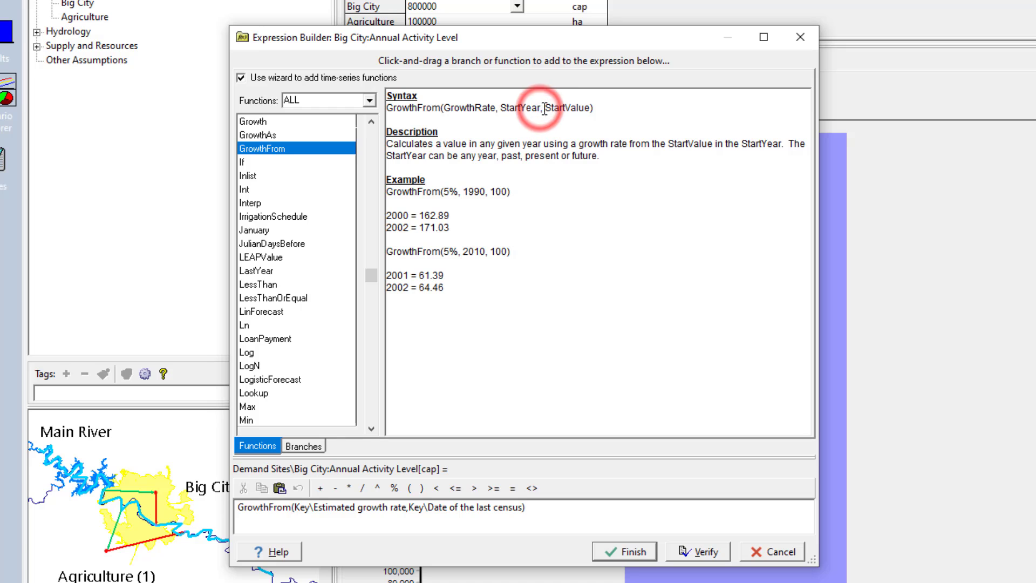
left_click_drag(546, 107, 602, 115)
left_click(522, 507)
type(",")
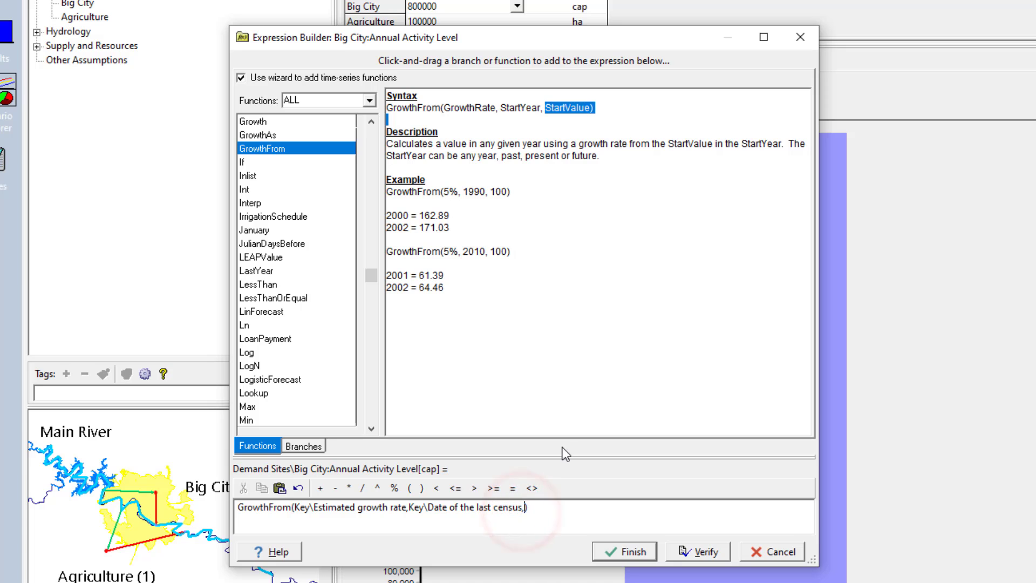
left_click(322, 446)
left_click_drag(313, 142, 530, 518)
left_click(265, 448)
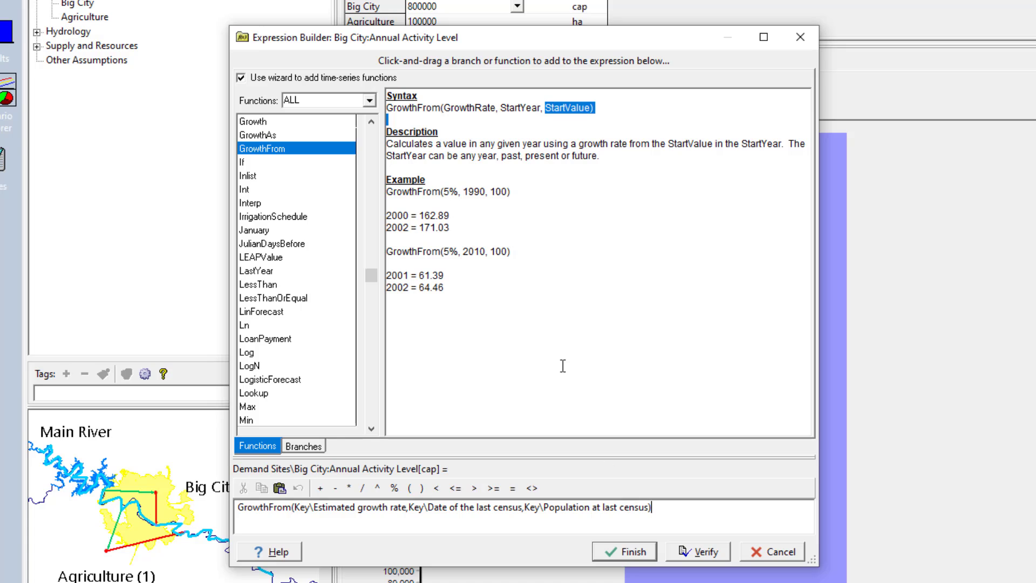
Append % after Key\Estimated growth rate in the GrowthFrom expression and finish the builder.
left_click(448, 191)
left_click(444, 252)
double_click(444, 252)
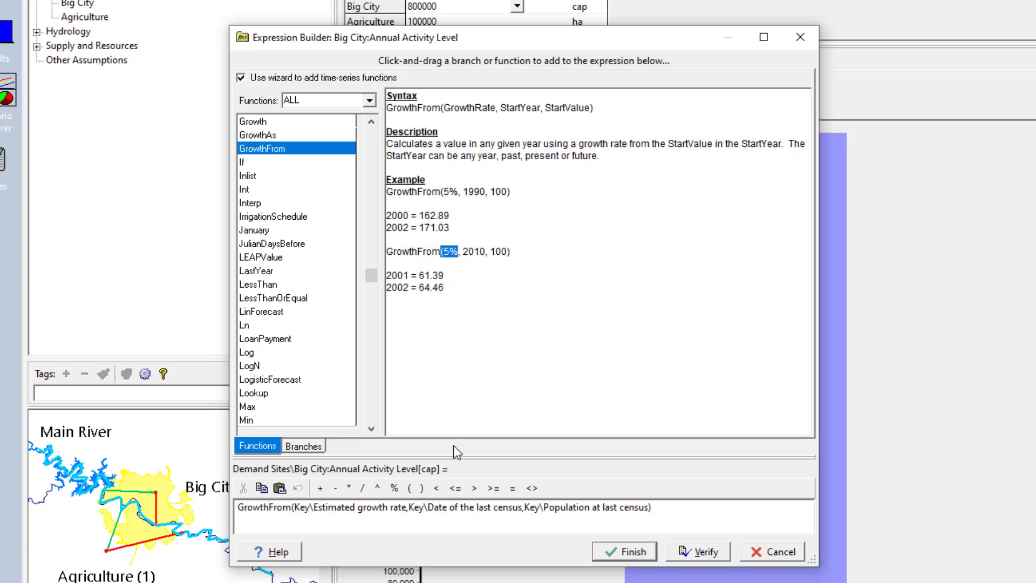
left_click(408, 510)
type("%")
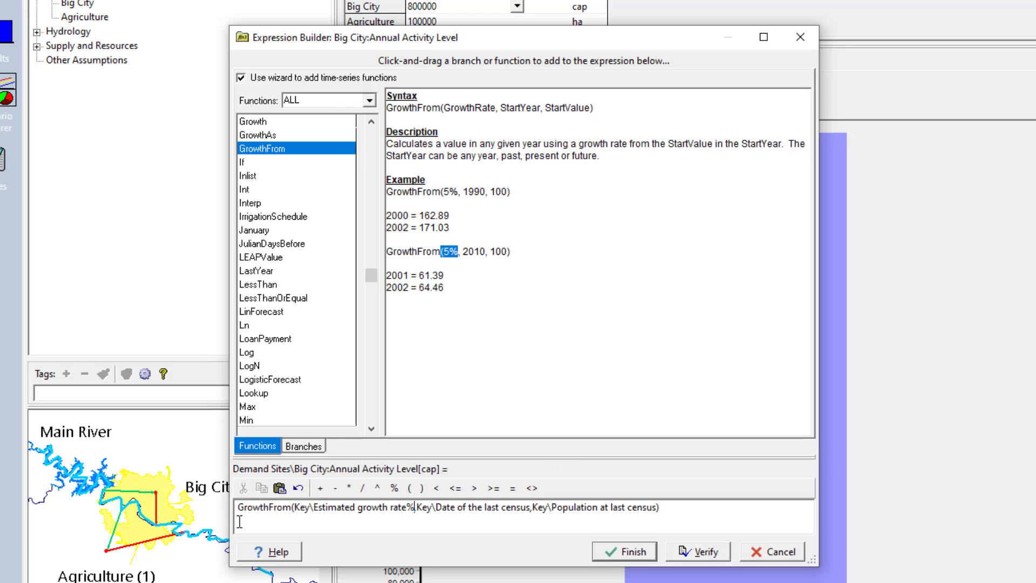
left_click(649, 552)
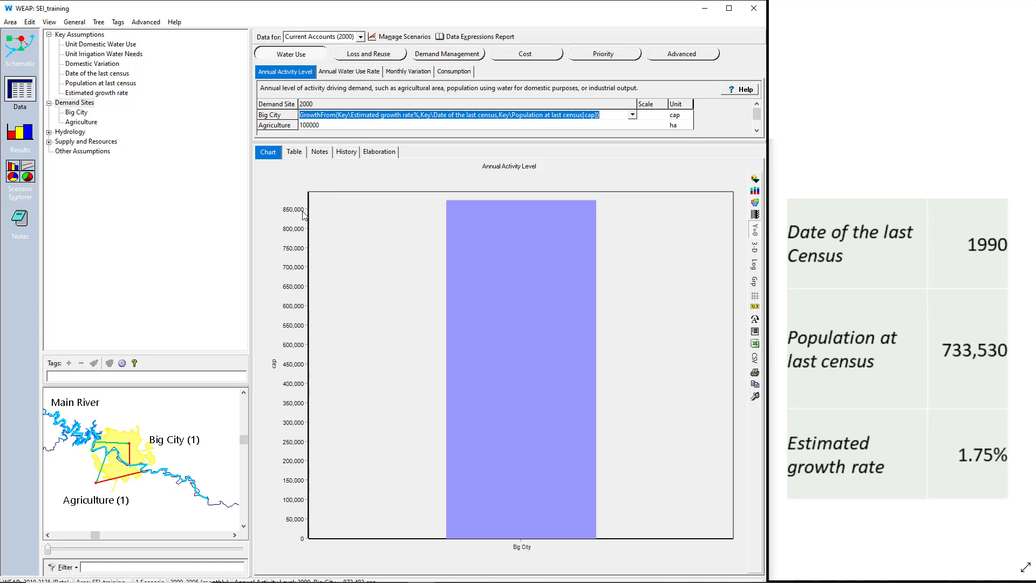
left_click(291, 152)
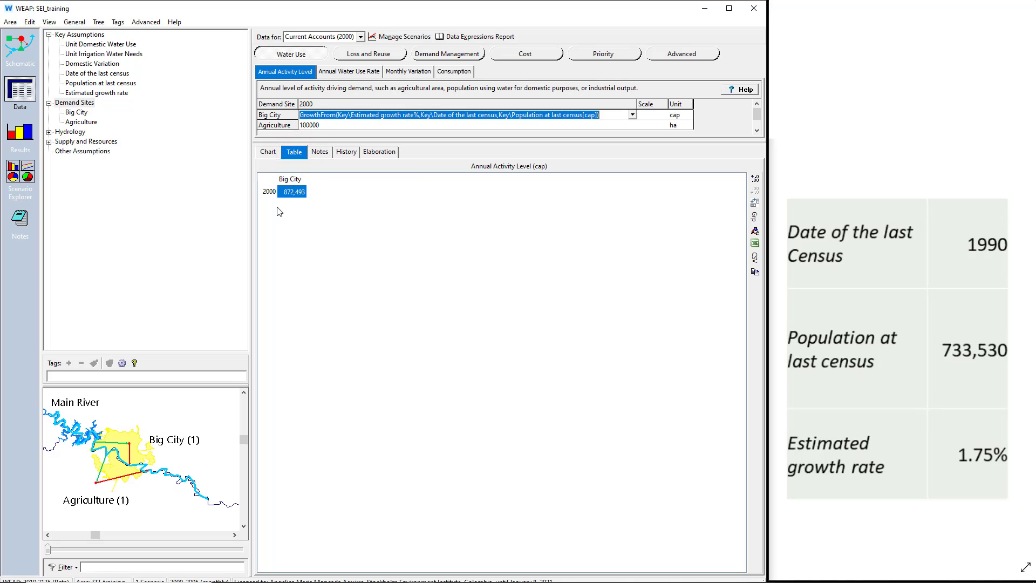
left_click(269, 152)
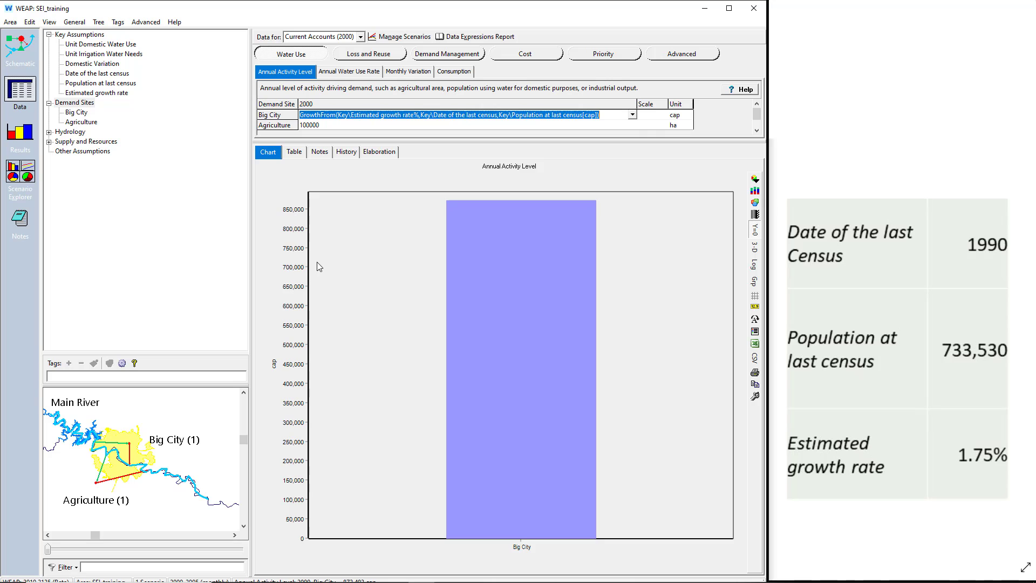
Set the Current Accounts year to 1990 and check Big City's 1990 value of 733,530 in the table.
left_click(74, 22)
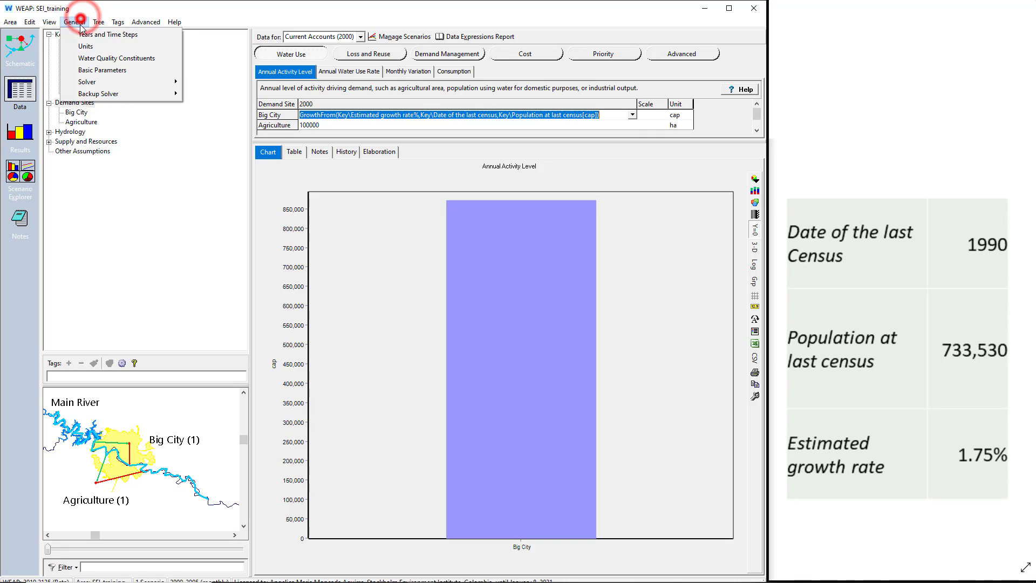
left_click(83, 35)
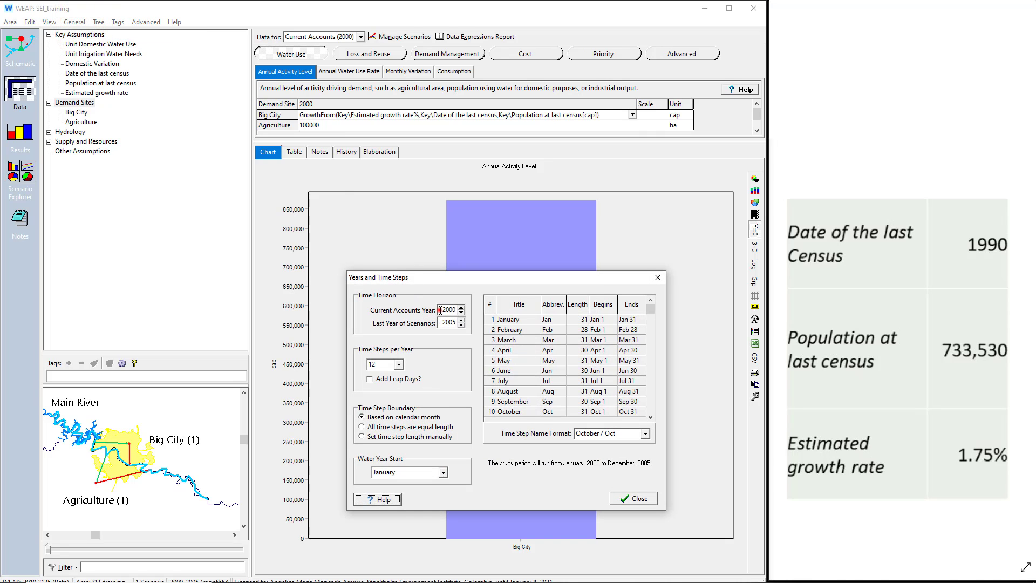
left_click_drag(440, 309, 467, 310)
type("1990")
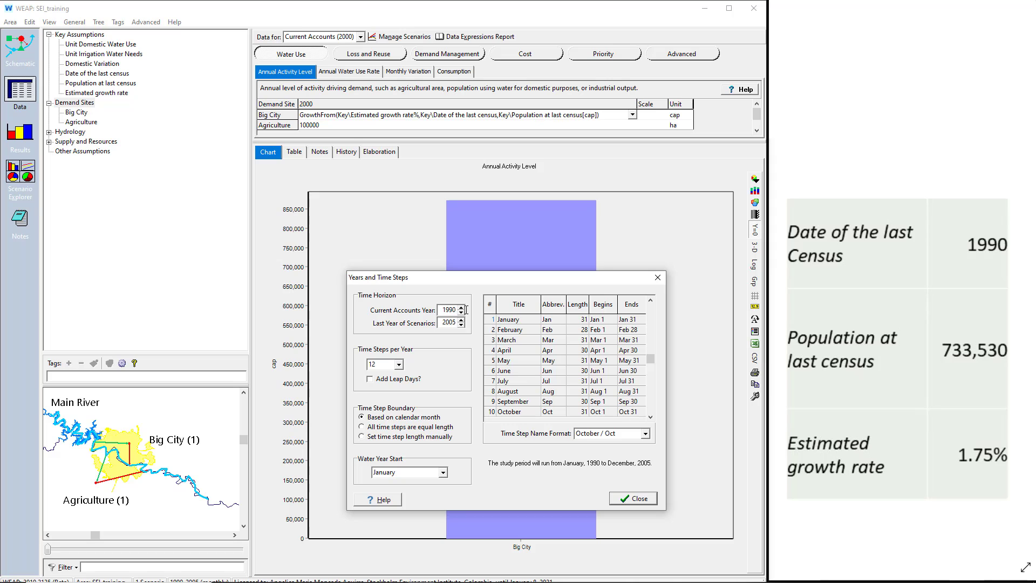
left_click(626, 497)
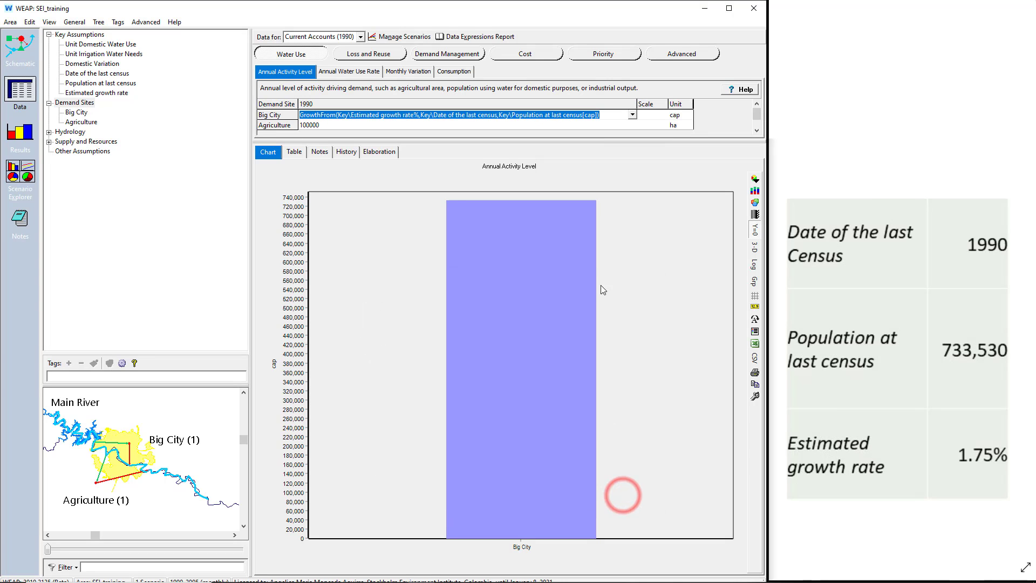
left_click(294, 152)
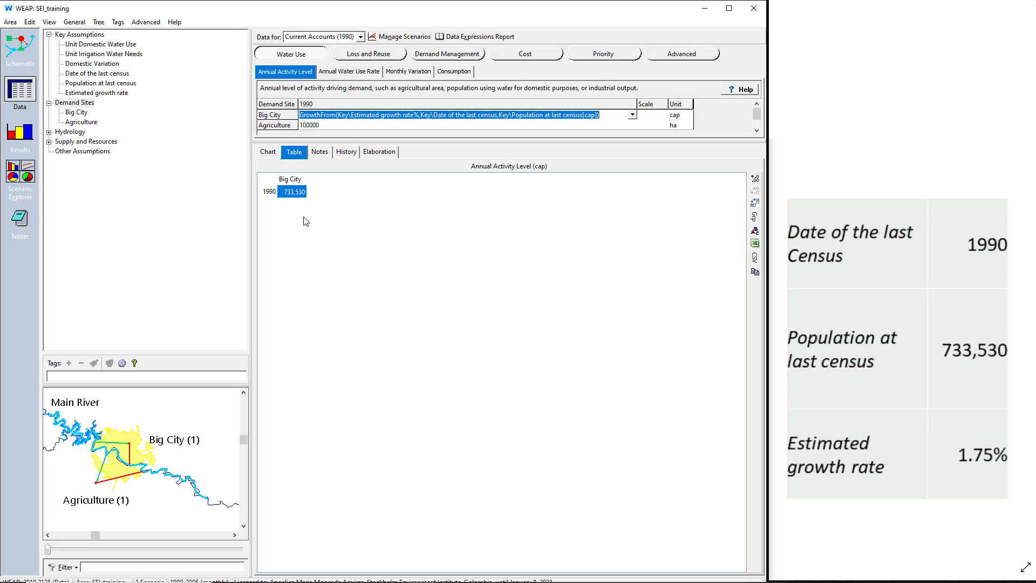
Chart Big City's population growth across the Reference scenario years 1991-2005.
left_click(320, 36)
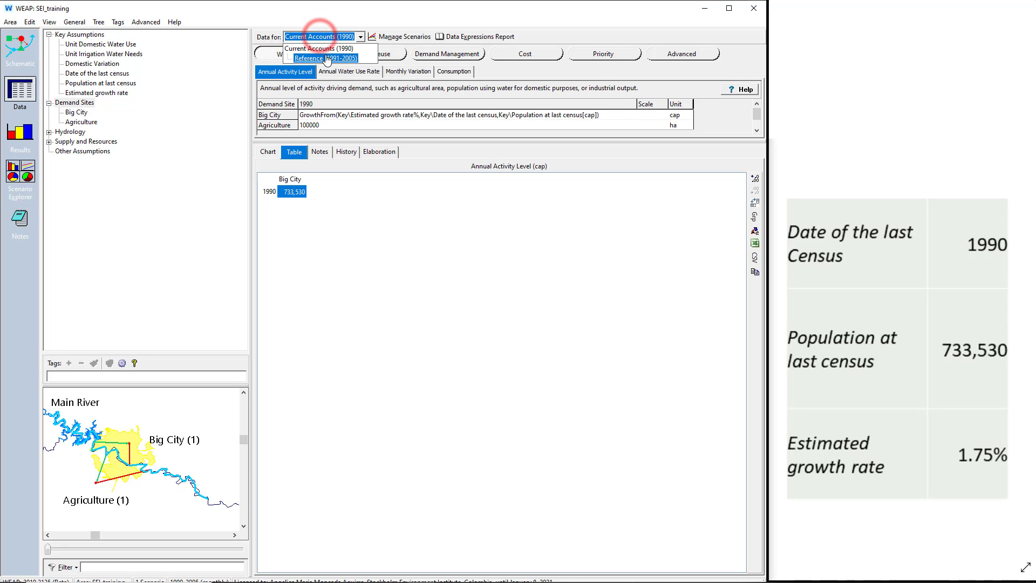
left_click(324, 58)
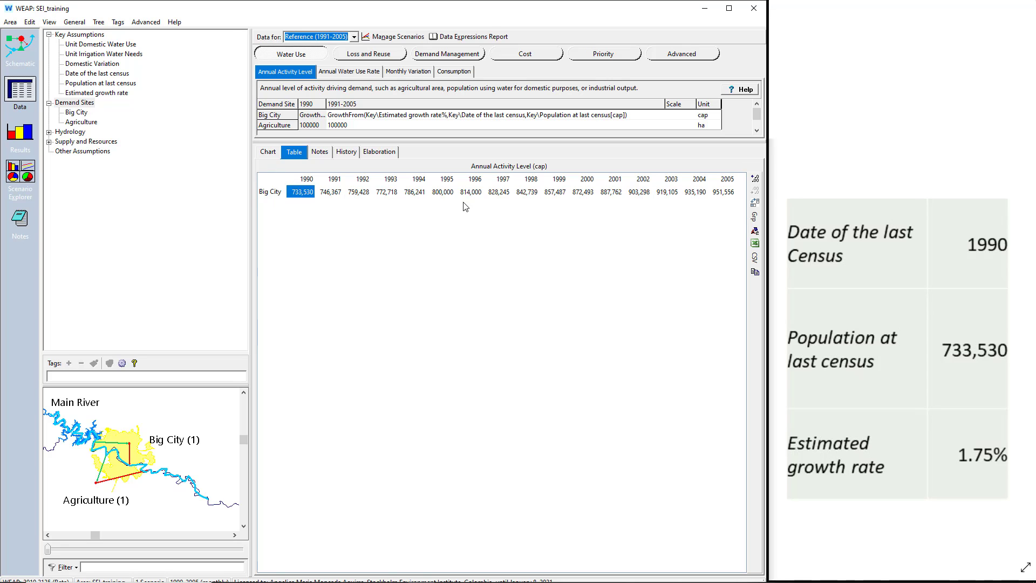
left_click(270, 154)
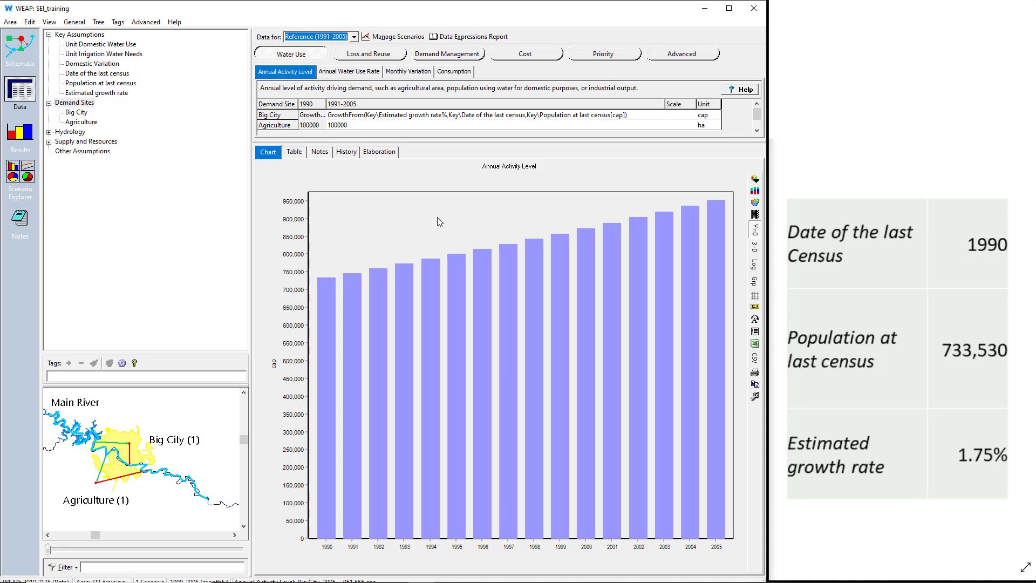
Recalculate the model to show the Demand Site Coverage results in a maximized window.
left_click(20, 133)
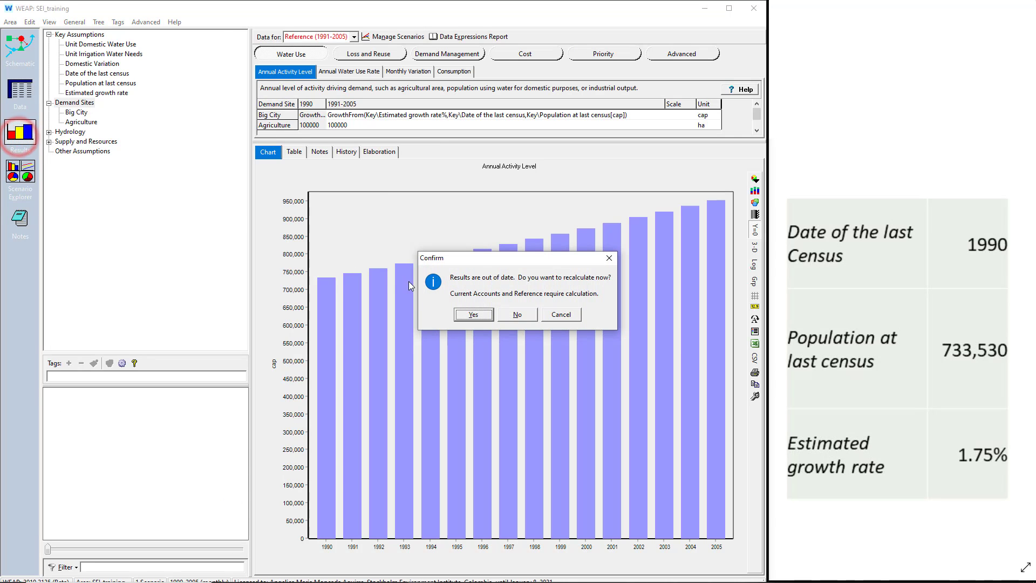
left_click(469, 312)
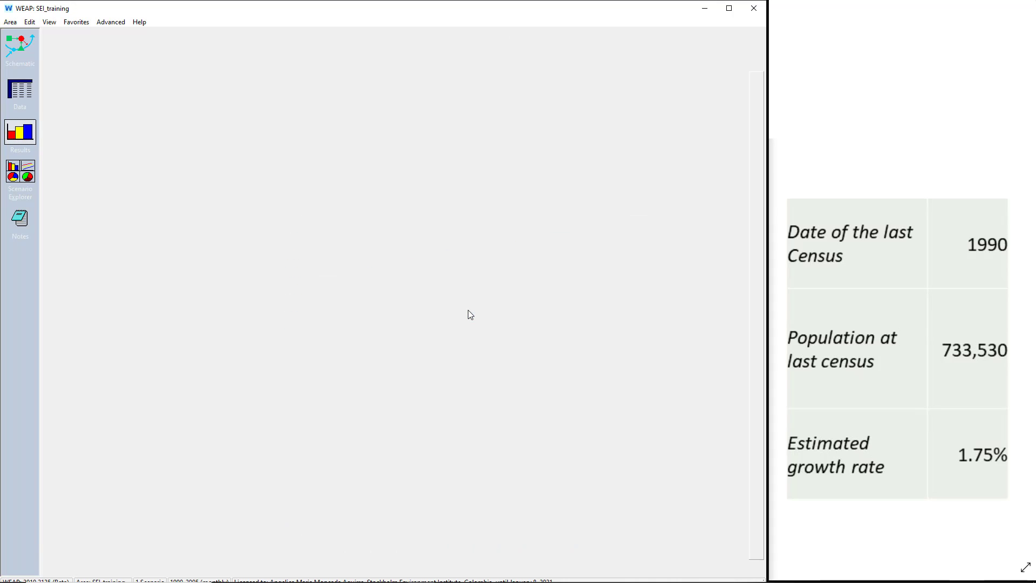
left_click(730, 8)
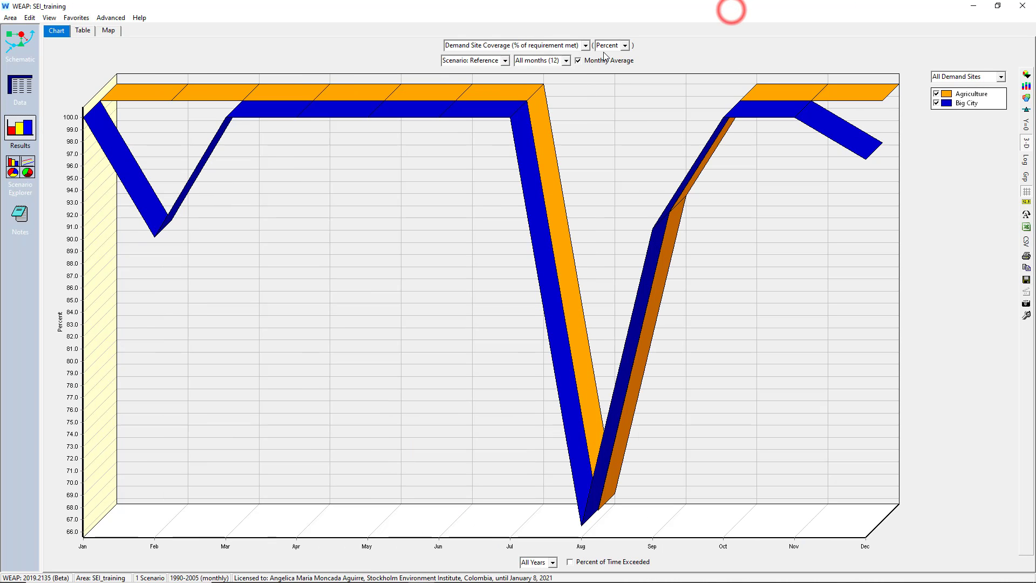
Show Demand > Water Demand results for All Branches.
left_click(585, 46)
left_click(506, 217)
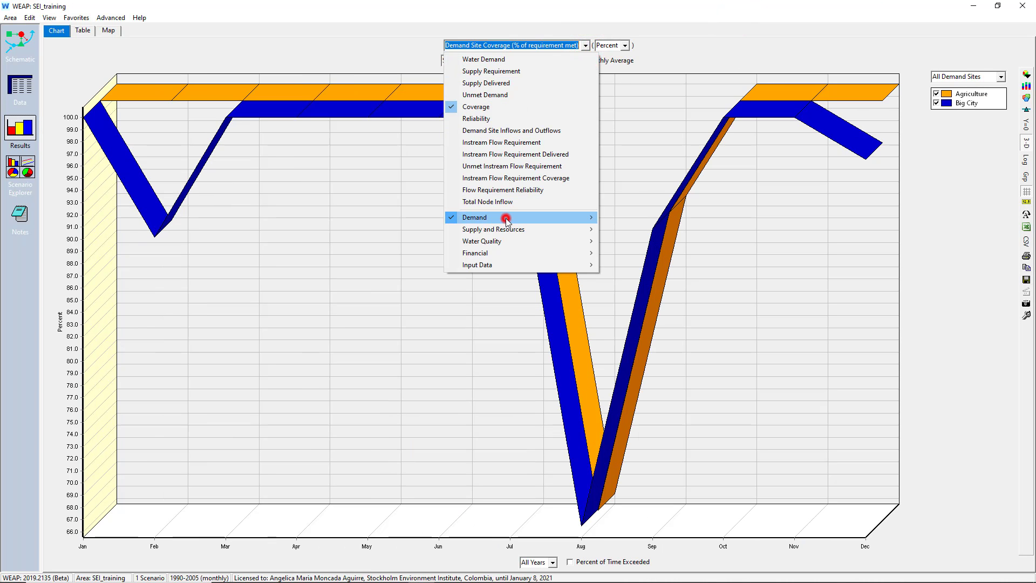
left_click(608, 215)
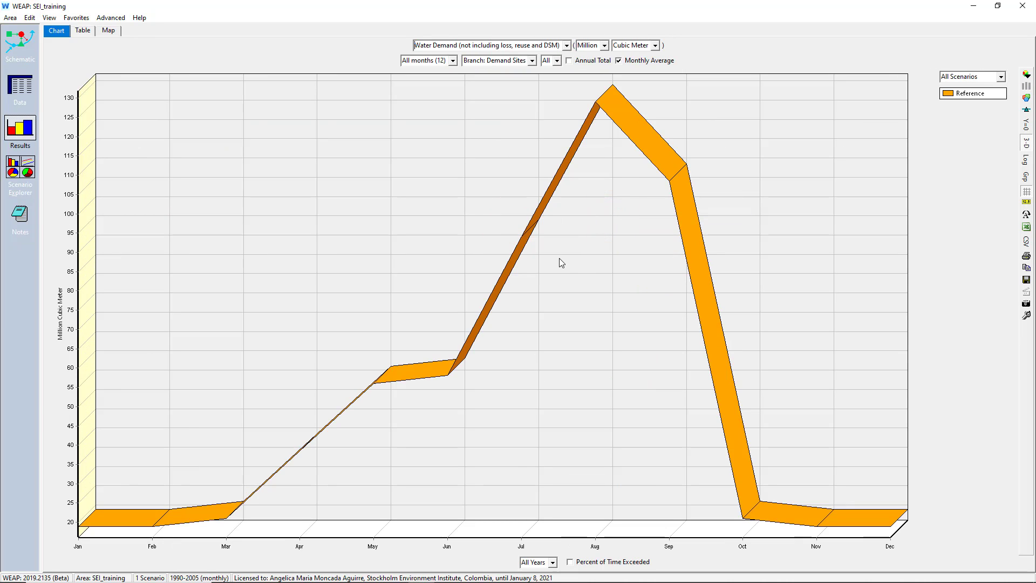
left_click(950, 76)
left_click(951, 90)
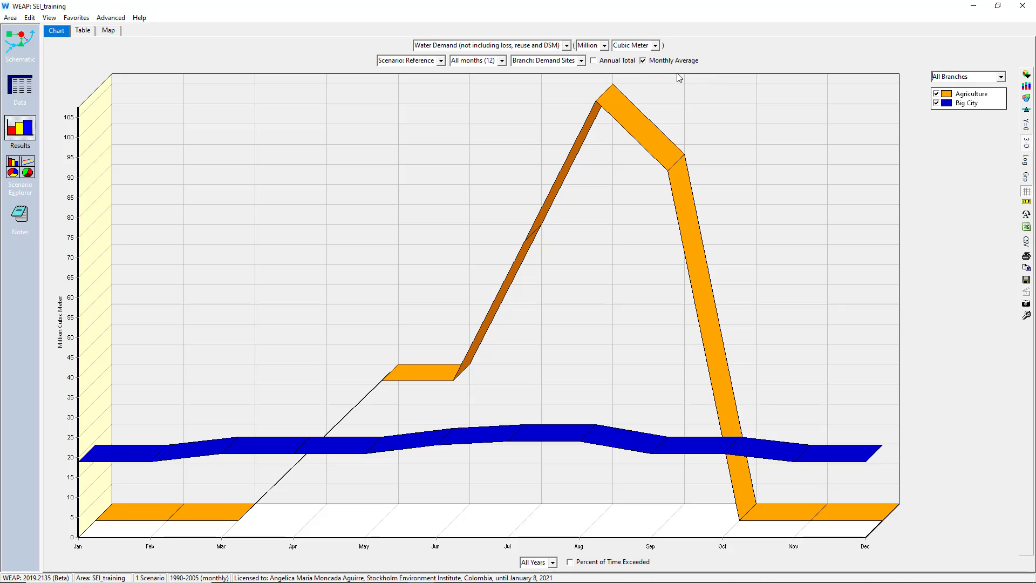
Chart the demand as bars of Annual Total per year, with Monthly Average turned off.
left_click(660, 61)
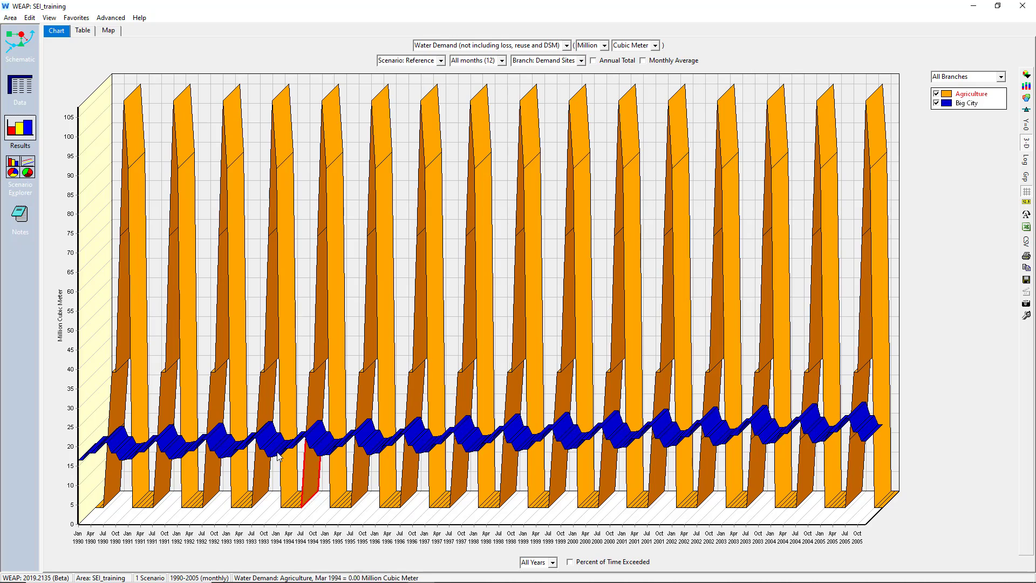
left_click(1027, 74)
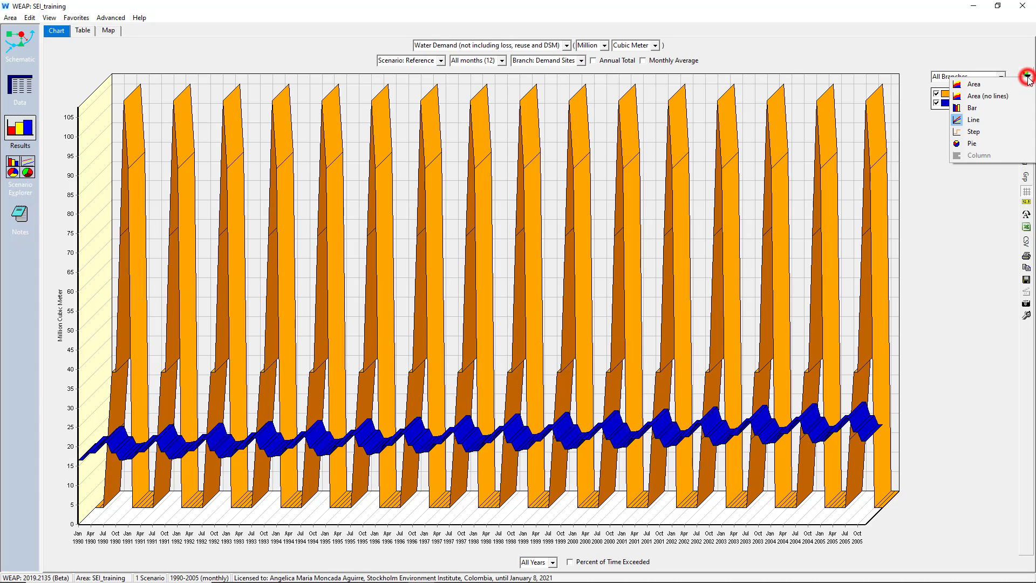
left_click(1007, 110)
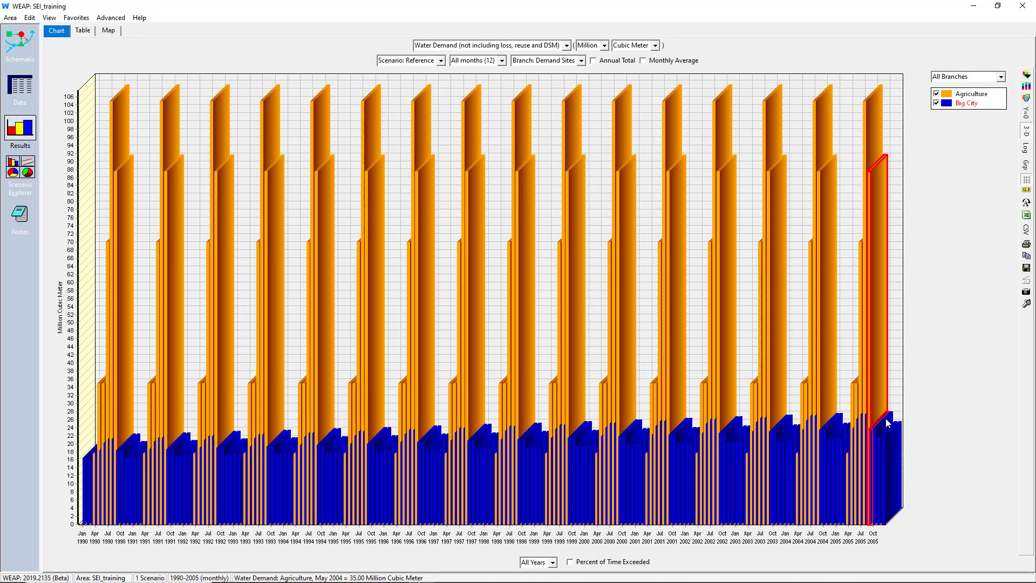
left_click(618, 61)
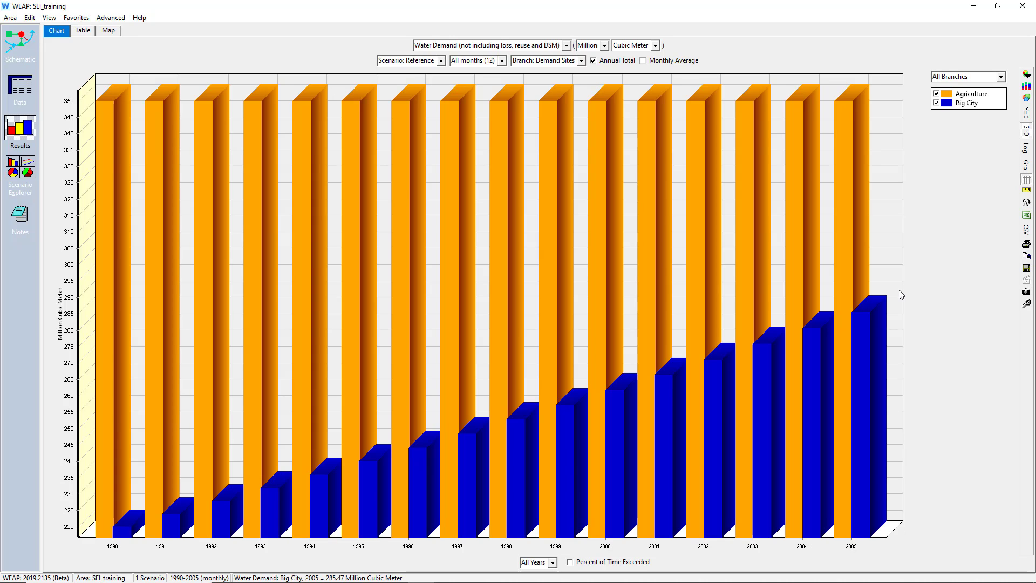
left_click(566, 46)
left_click(527, 220)
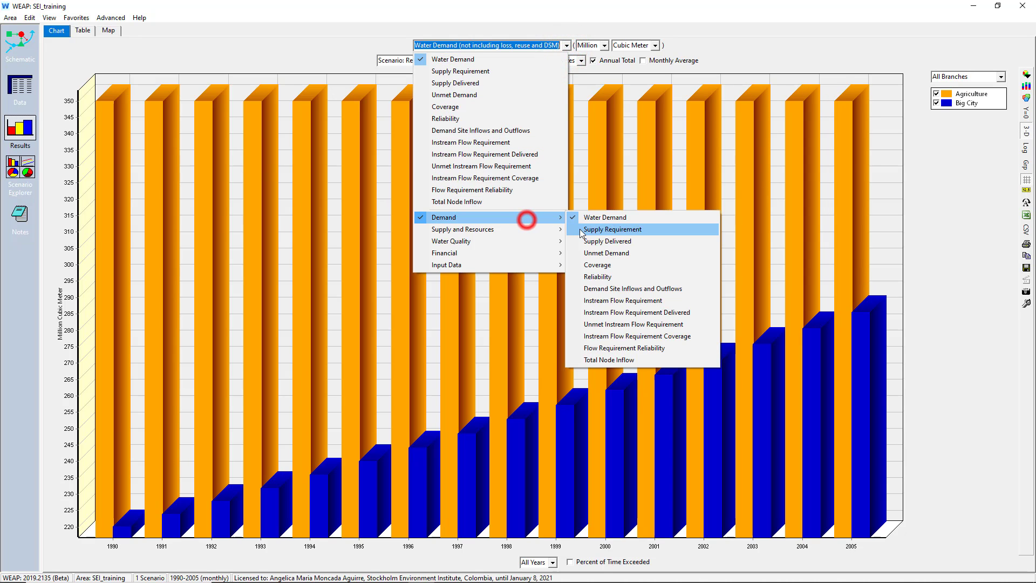
left_click(598, 264)
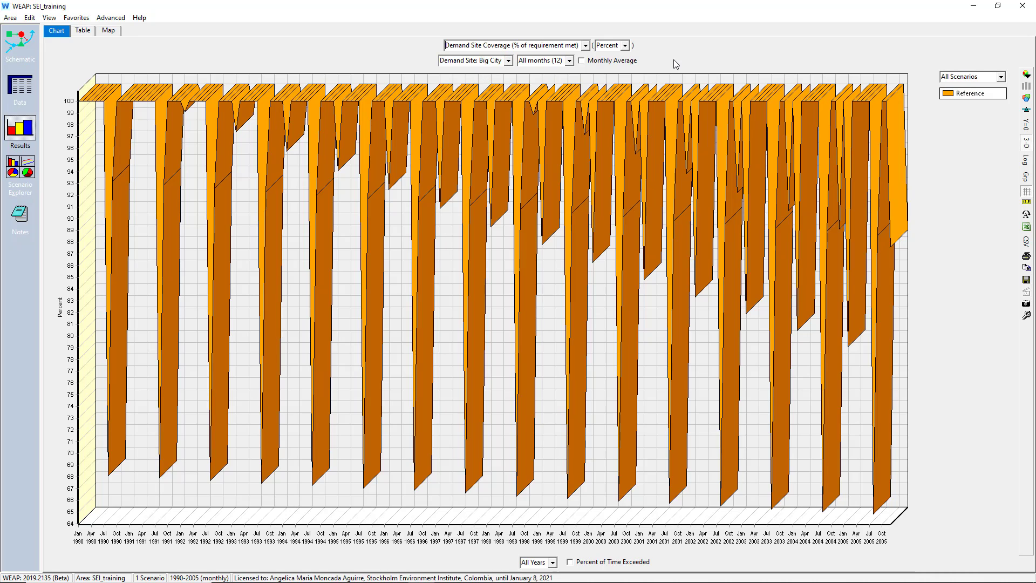
left_click(548, 59)
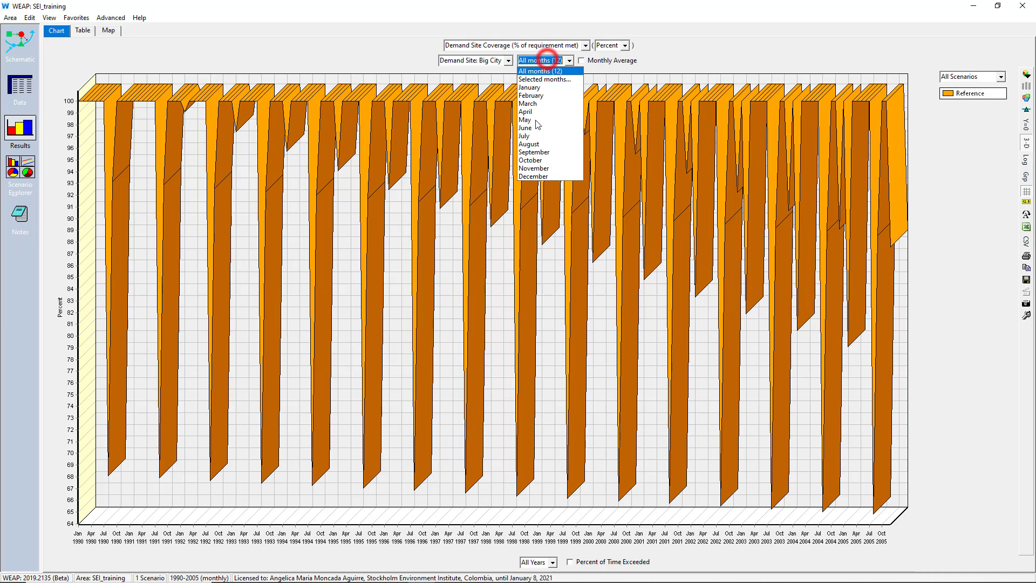
left_click(532, 176)
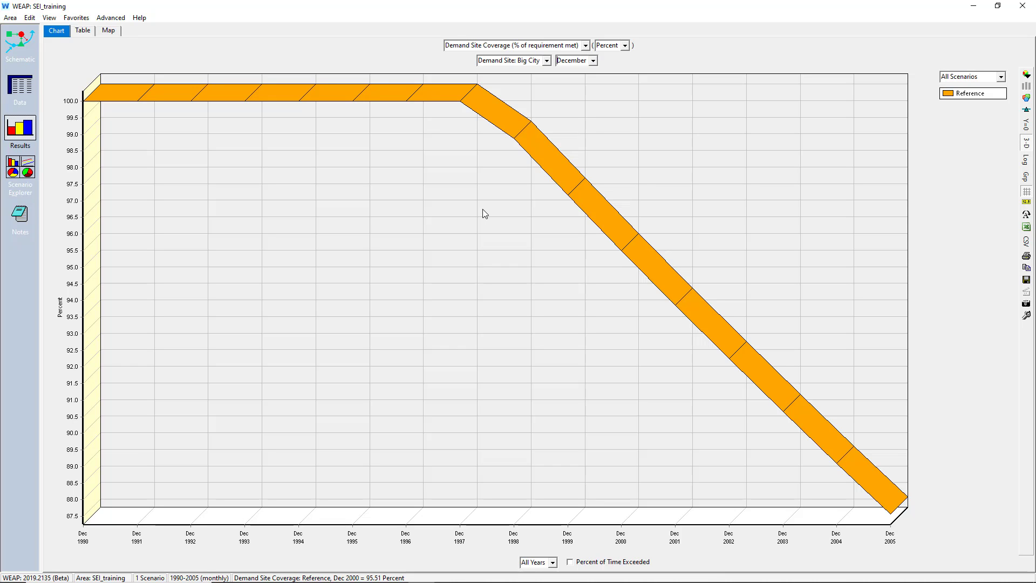
left_click(581, 59)
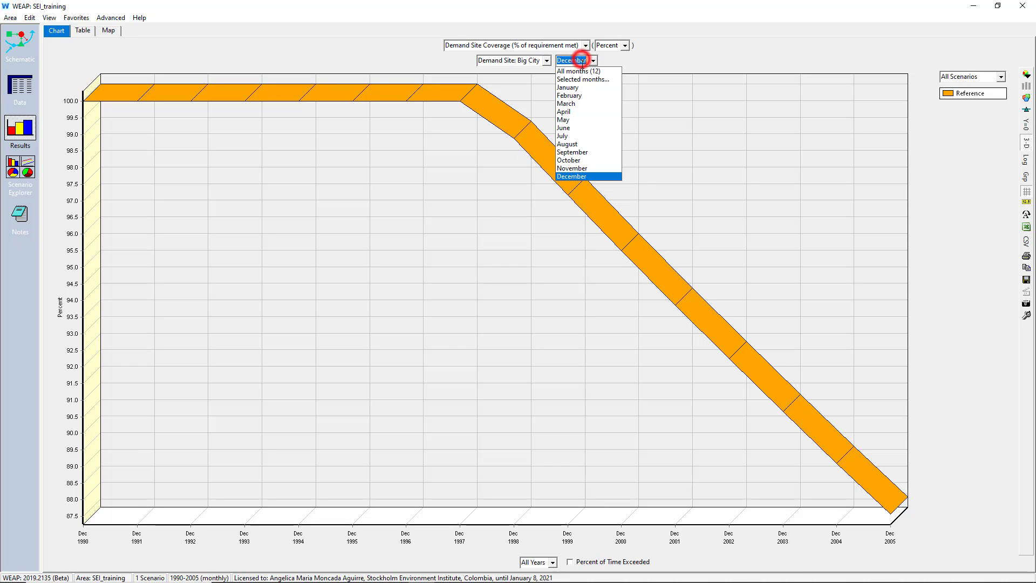
left_click(568, 144)
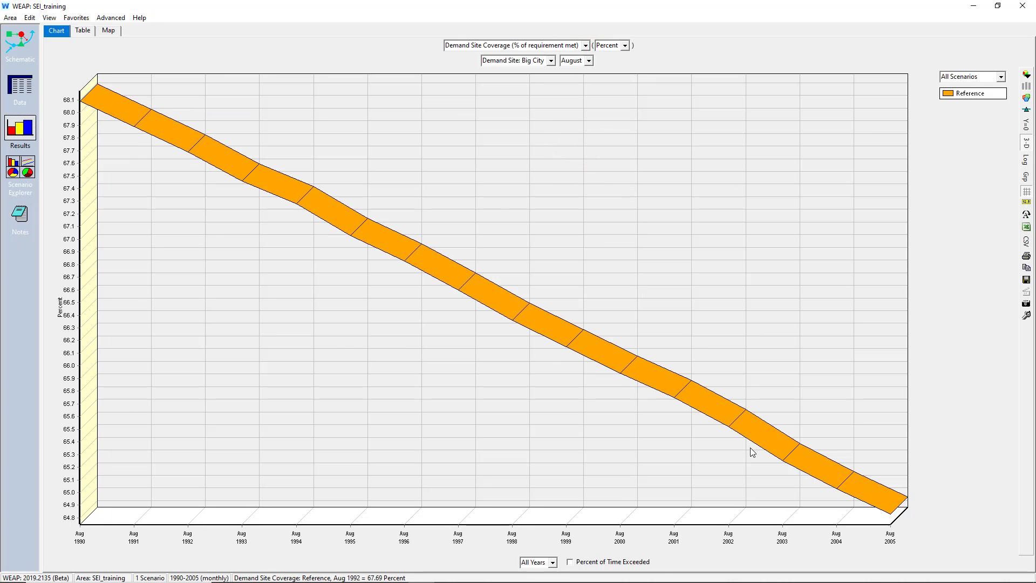
left_click(581, 63)
left_click(577, 73)
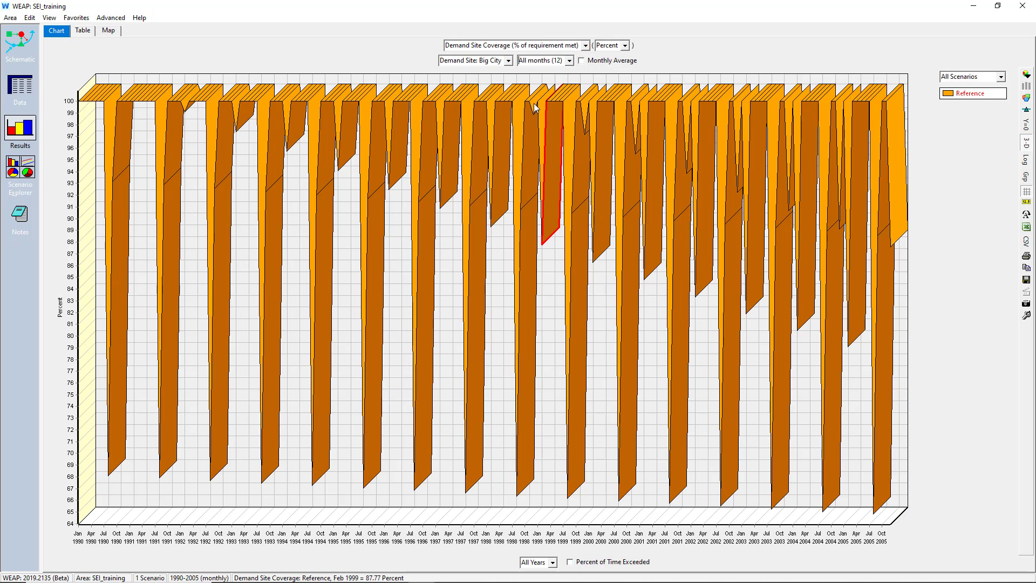
Save the area as version 'With population growth' and return to the Data view.
left_click(10, 17)
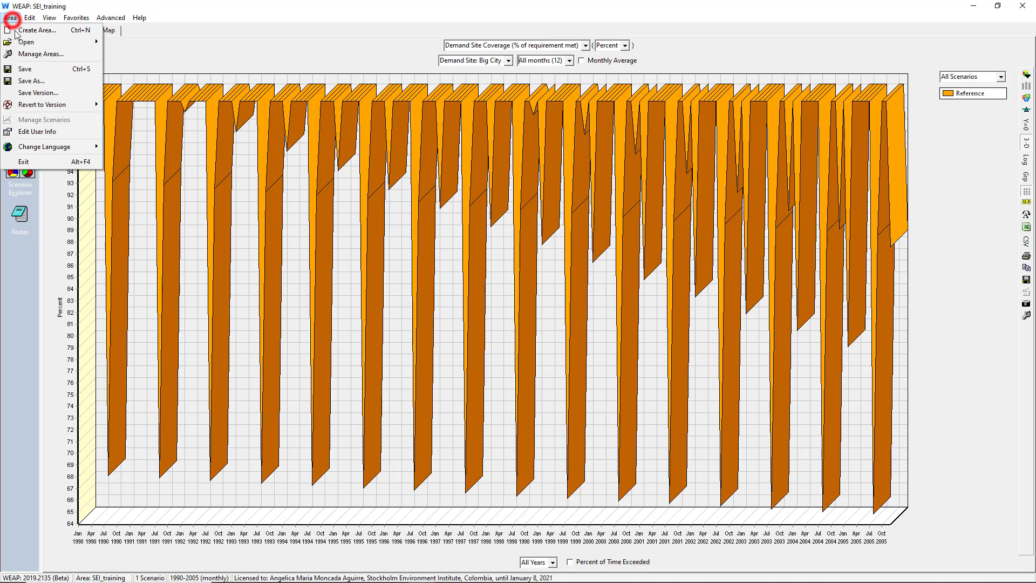
left_click(29, 93)
type("With popul")
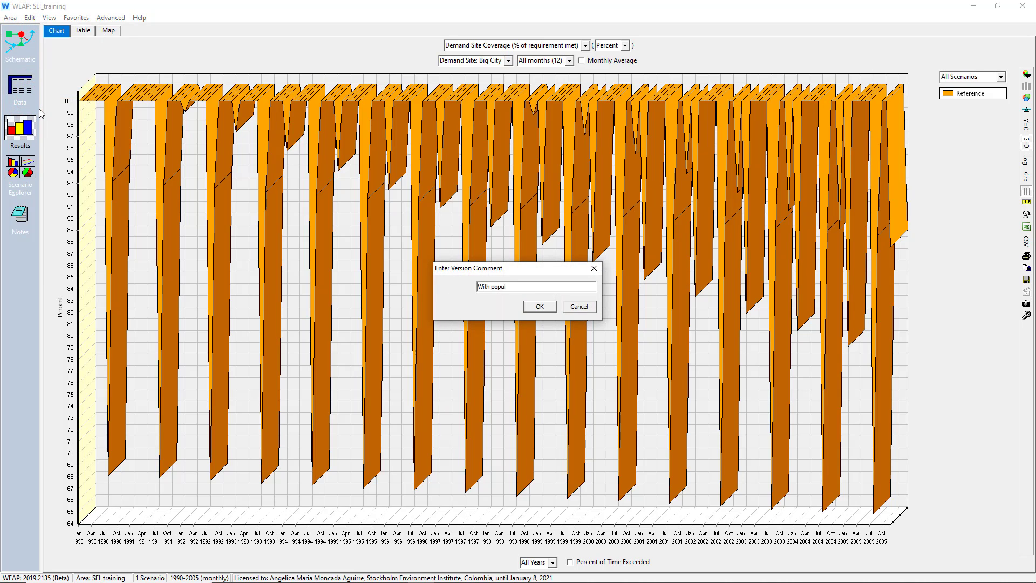
type("ation growth")
key("Return")
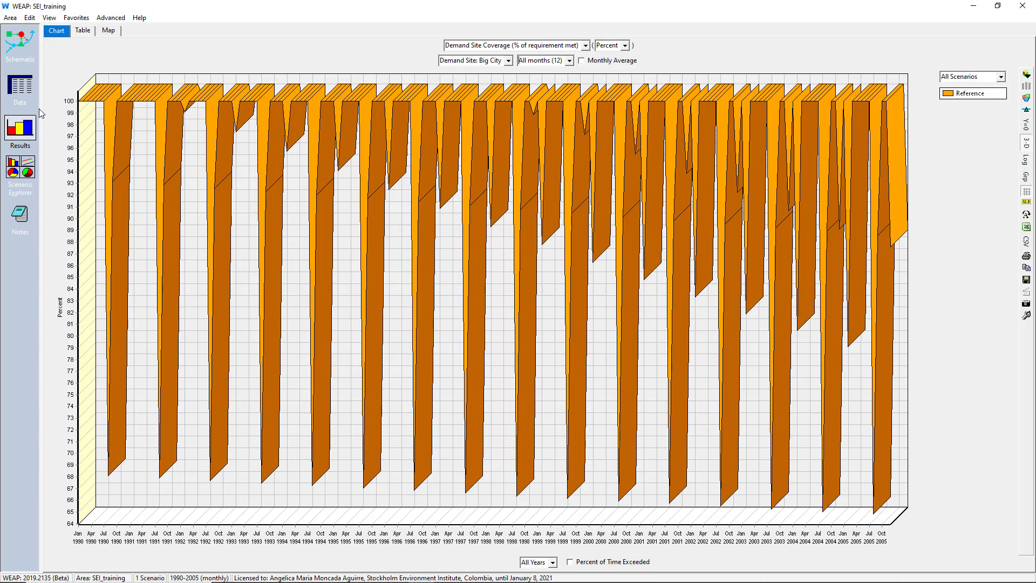
left_click(20, 87)
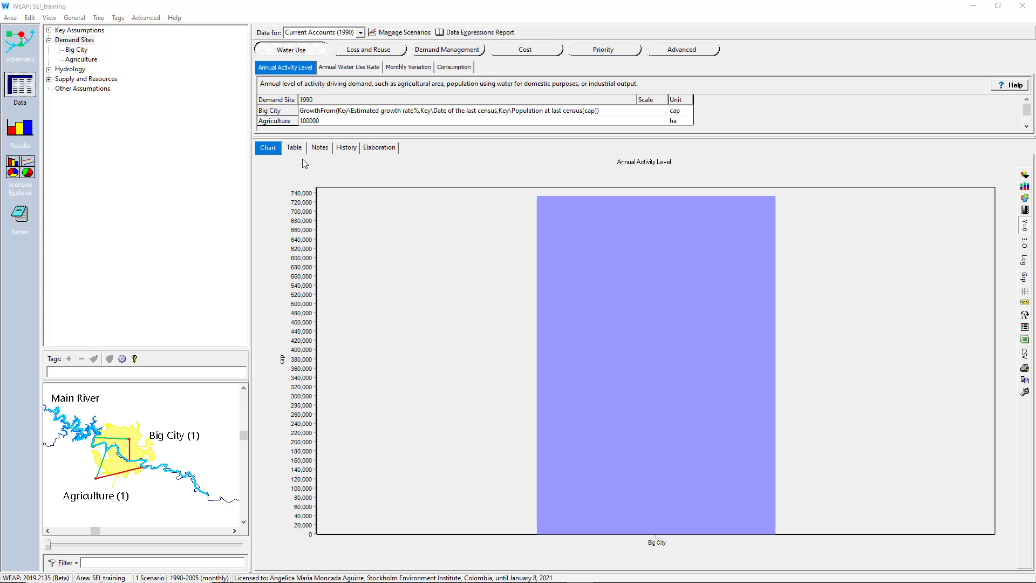
Revert to the 14 December 2020, 11:46 'WEAP in one hour' version and view its data.
left_click(9, 18)
mouse_move(85, 108)
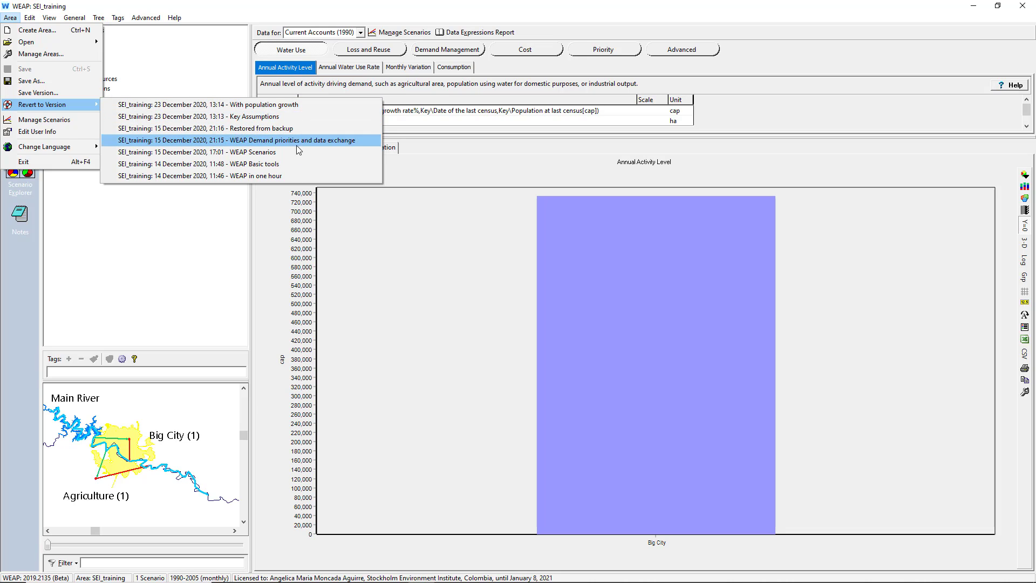
left_click(292, 177)
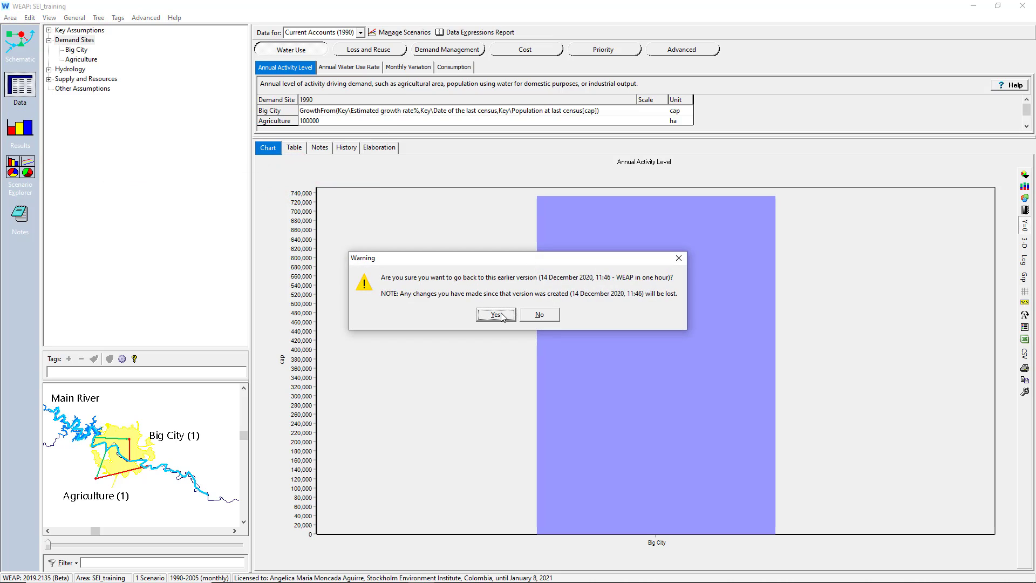
left_click(501, 313)
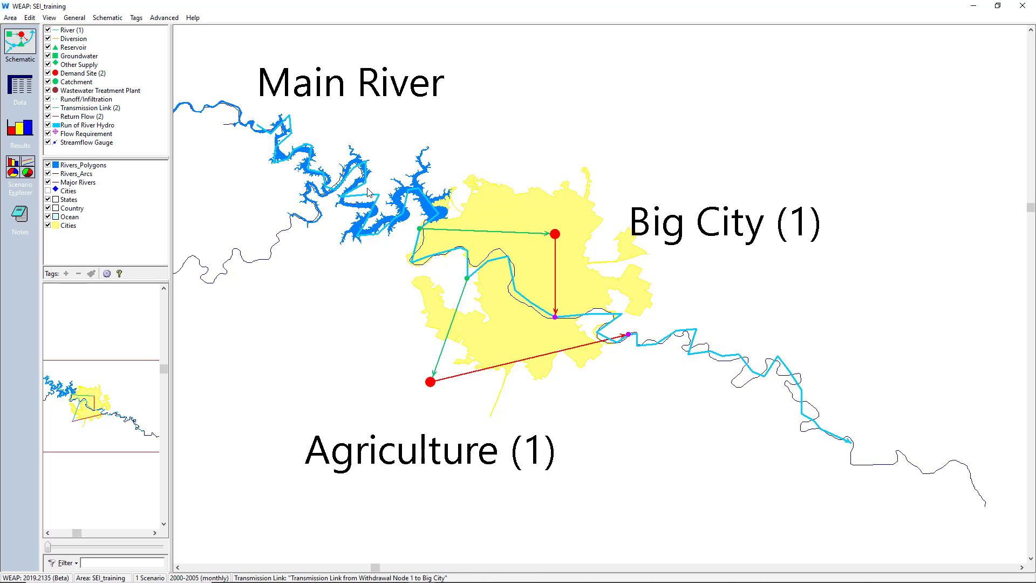
left_click(20, 86)
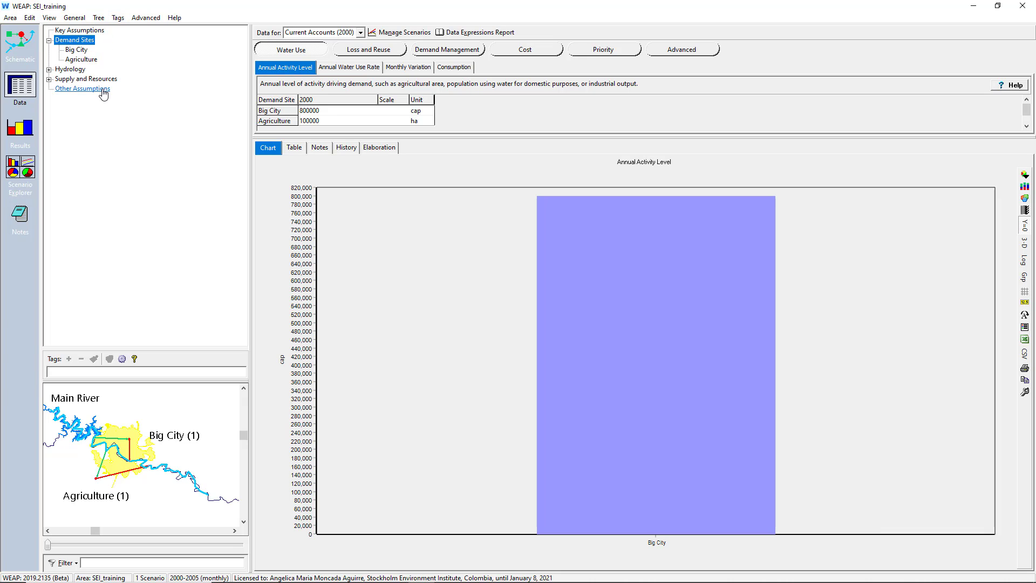
Revert the area to the 23 December Key Assumptions version.
left_click(11, 17)
mouse_move(45, 107)
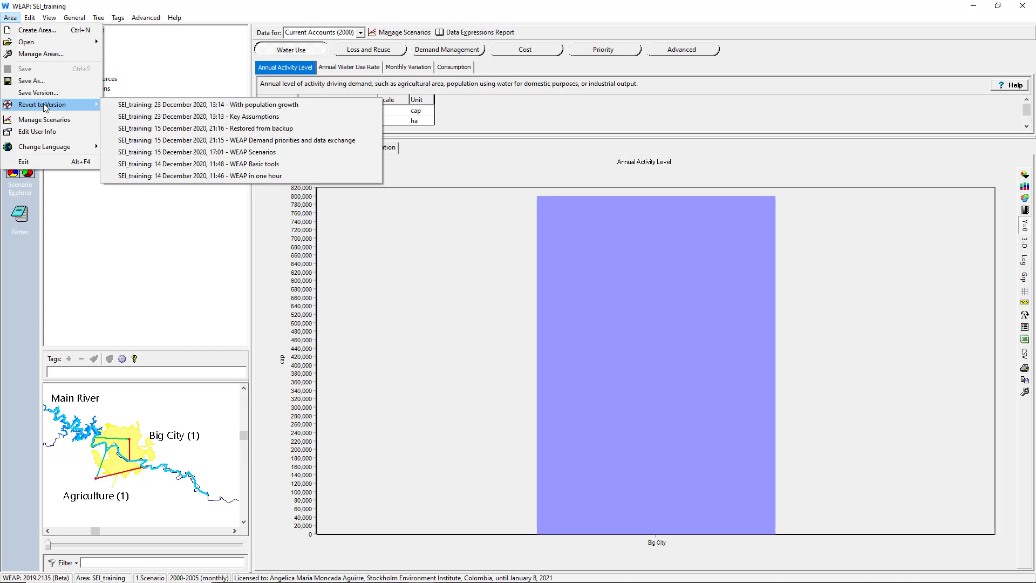
left_click(249, 116)
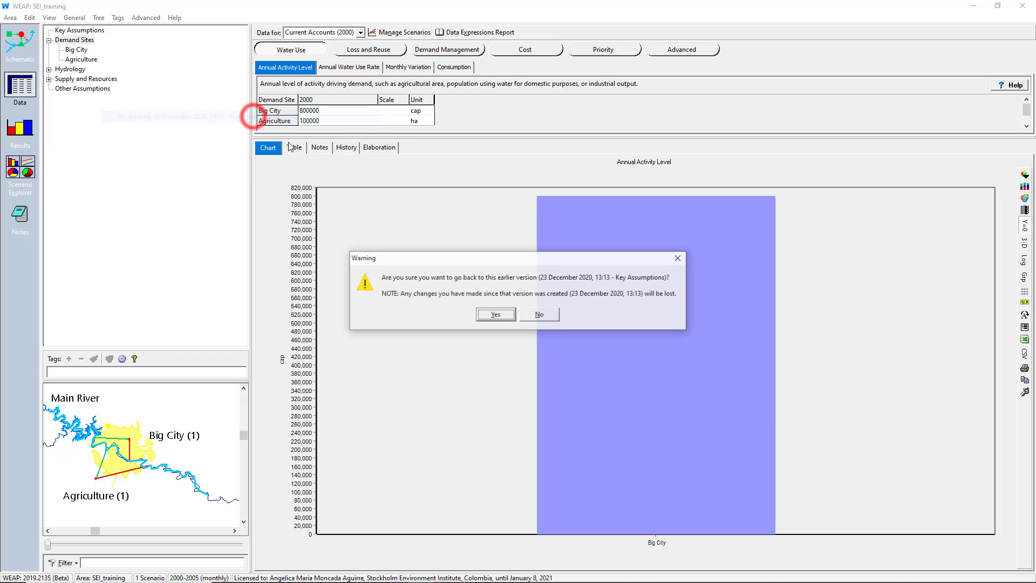
left_click(492, 315)
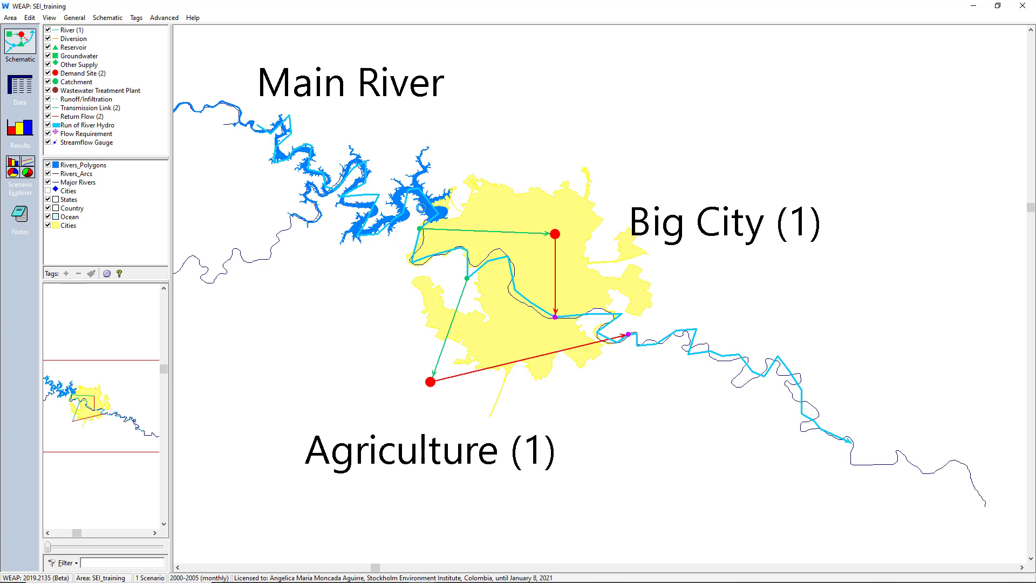
Under Key Assumptions in Data view, inspect Annual Water Use Rate, then Monthly Variation.
left_click(20, 85)
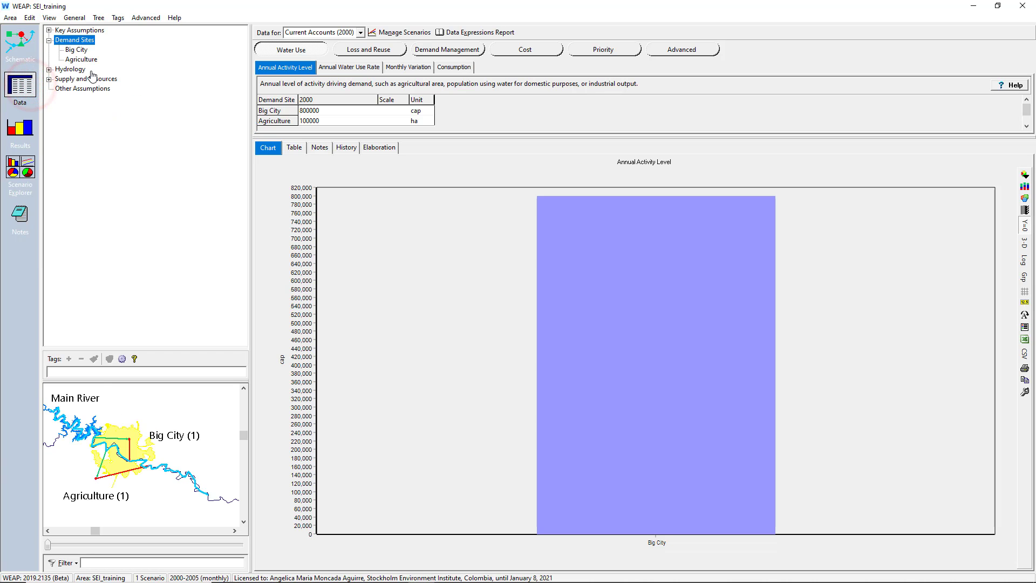
left_click(49, 30)
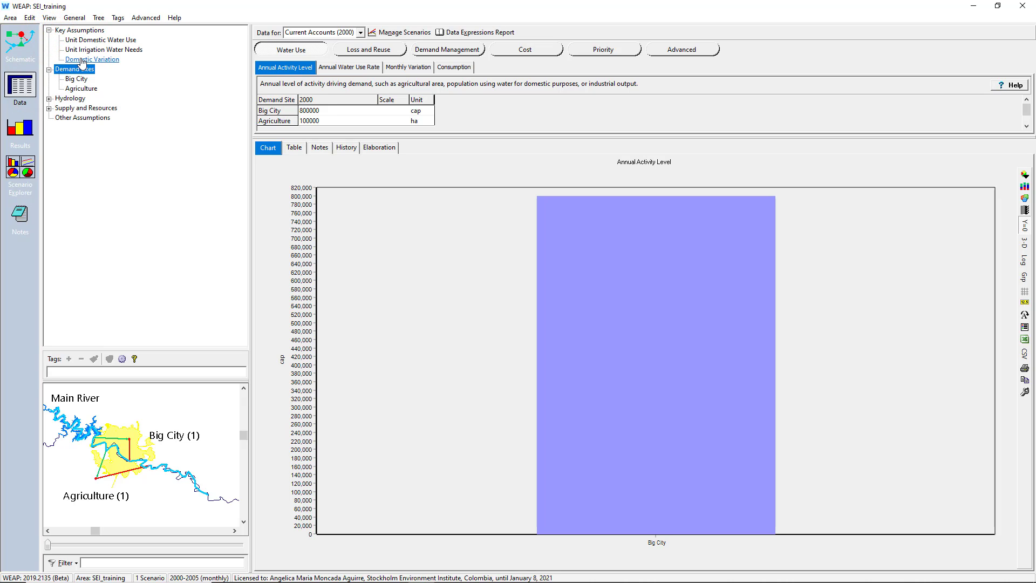
left_click(351, 69)
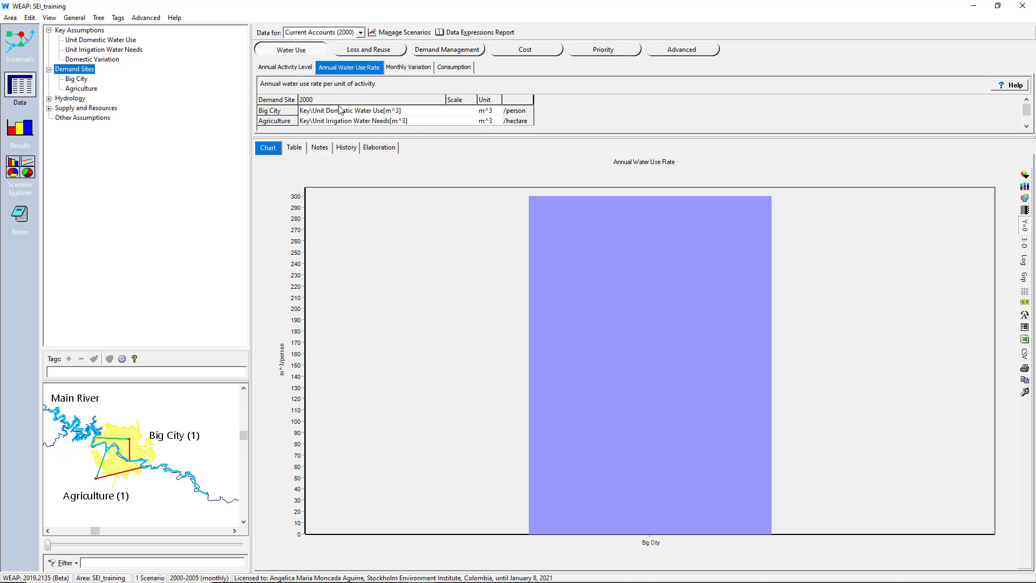
left_click(409, 69)
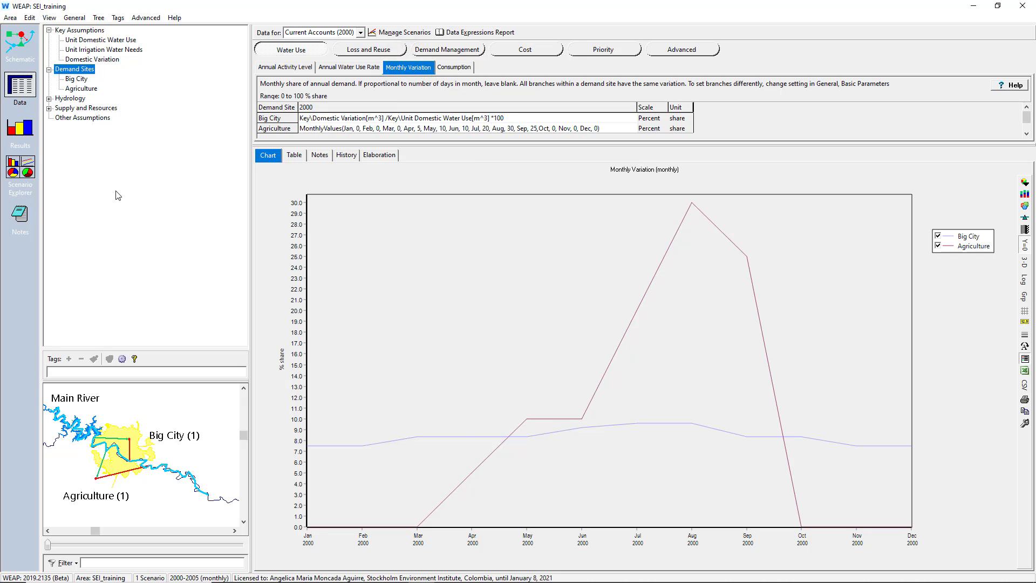
Revert to the 23 December 2020, 13:14 'With population growth' version and view its data.
left_click(10, 19)
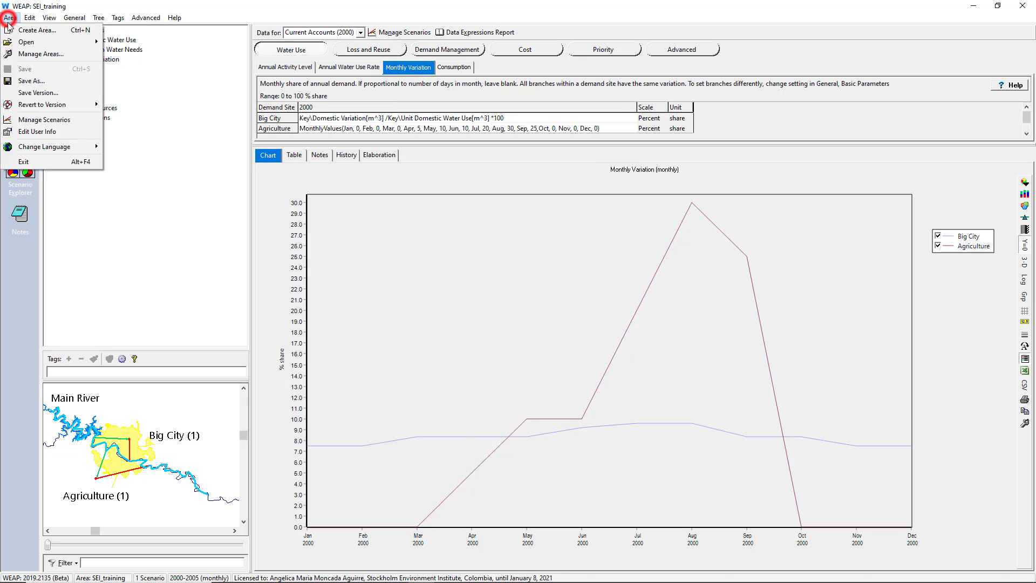
mouse_move(65, 105)
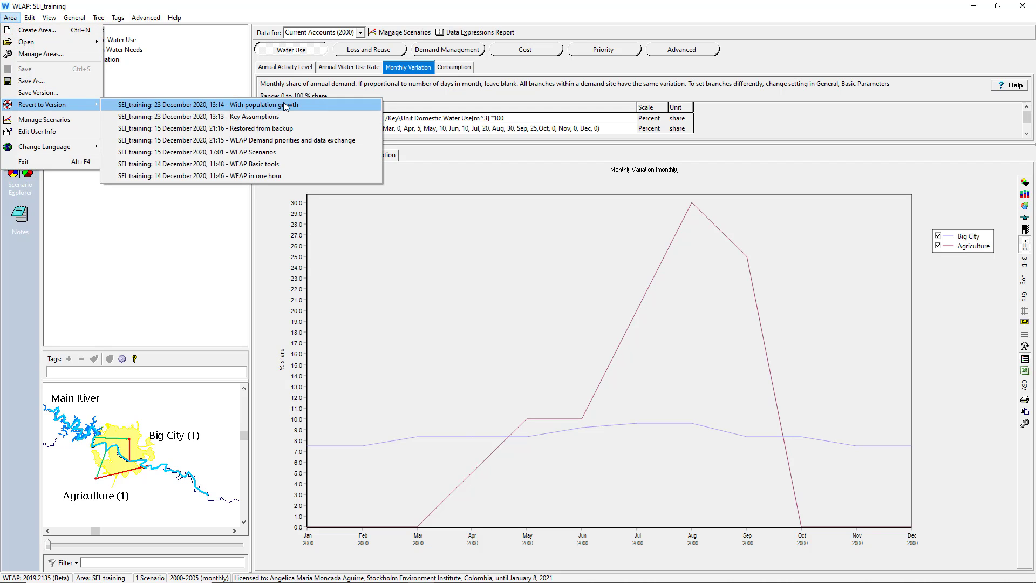
left_click(218, 104)
left_click(504, 312)
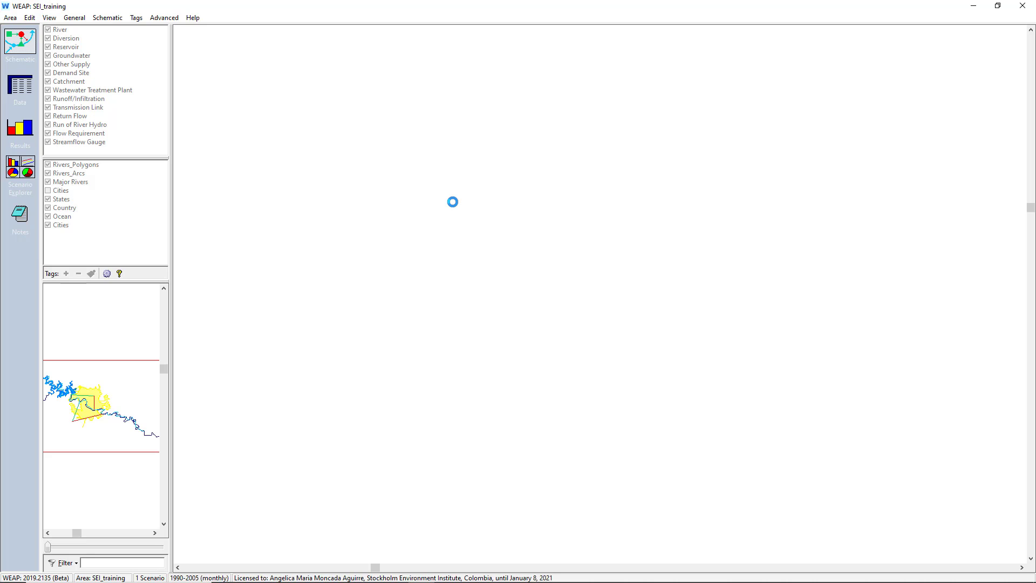
left_click(20, 85)
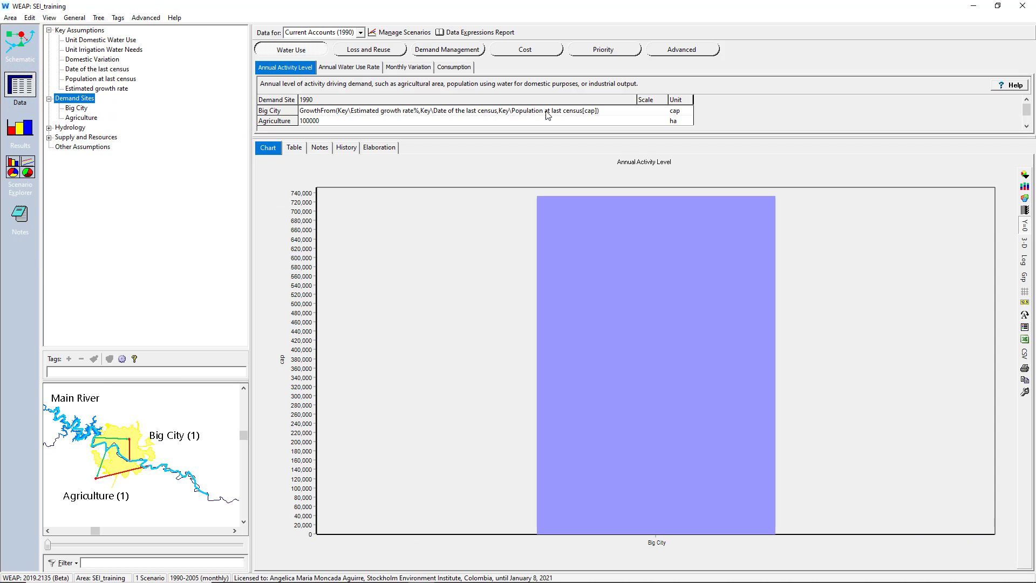